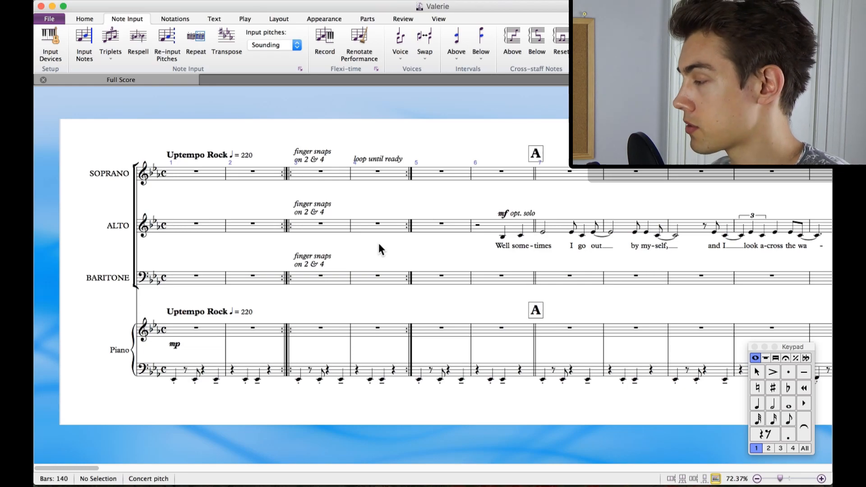
Review the vocal and piano parts from the introduction through sections A and B to rehearsal mark C.
left_click_drag(474, 189, 180, 205)
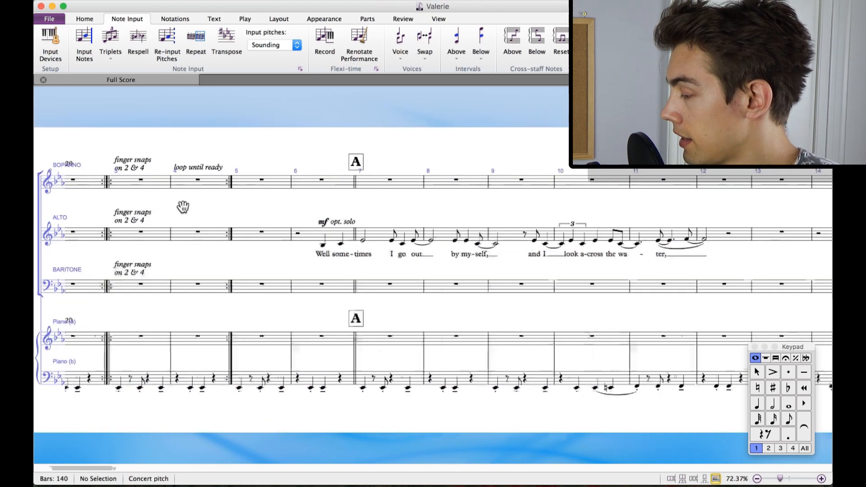
left_click_drag(399, 222, 333, 208)
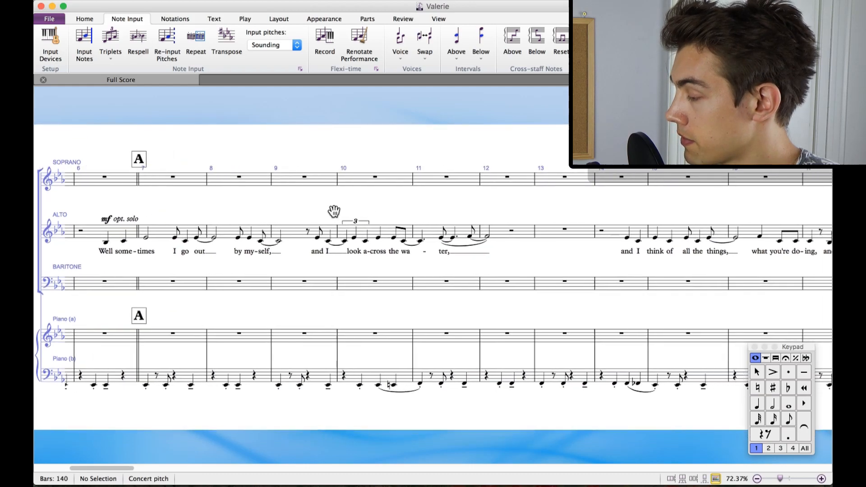
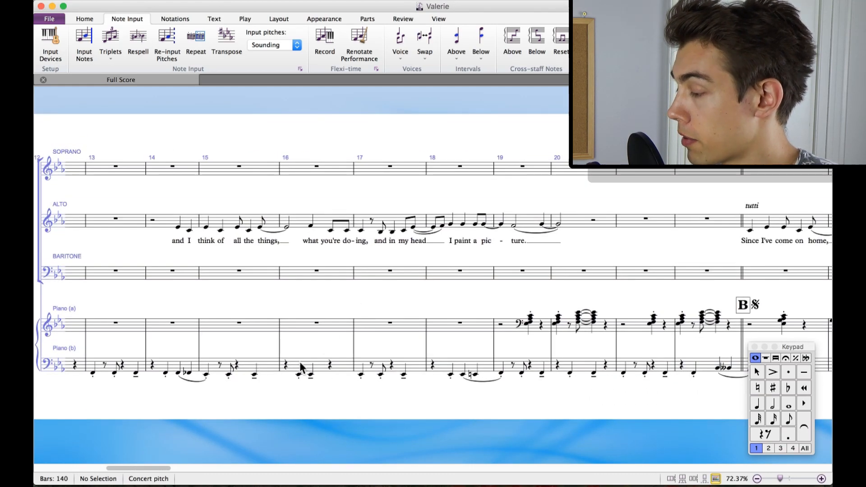
left_click_drag(391, 304, 179, 300)
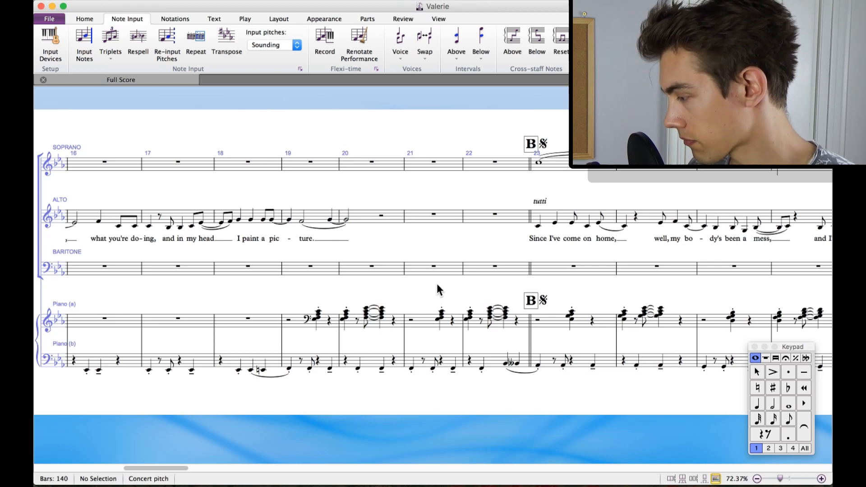
scroll(435, 282, "right", 10)
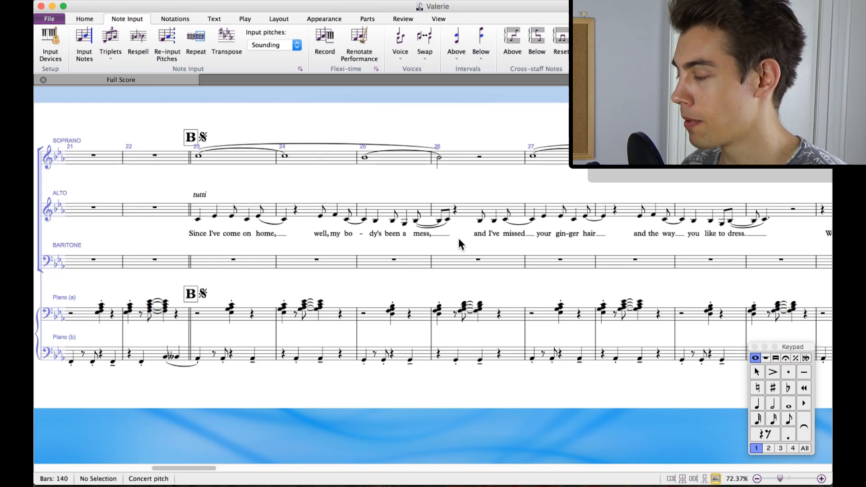
left_click_drag(458, 236, 289, 235)
left_click_drag(486, 267, 373, 271)
left_click_drag(480, 271, 356, 270)
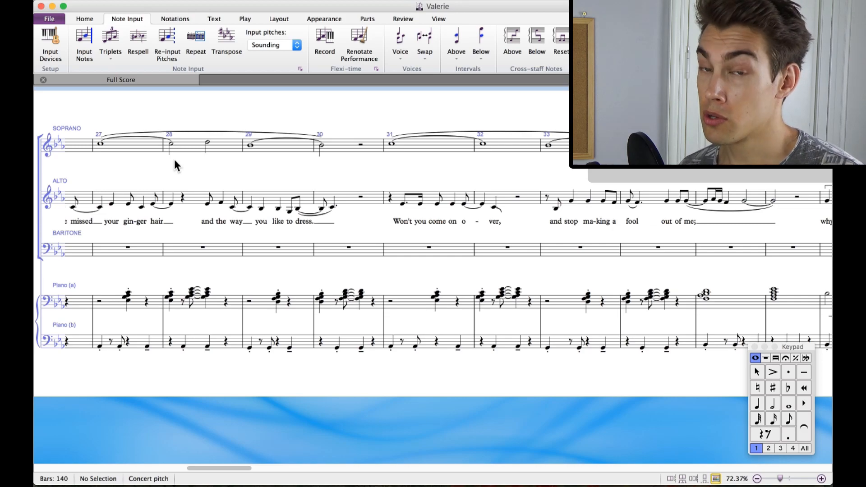
scroll(176, 166, "right", 15)
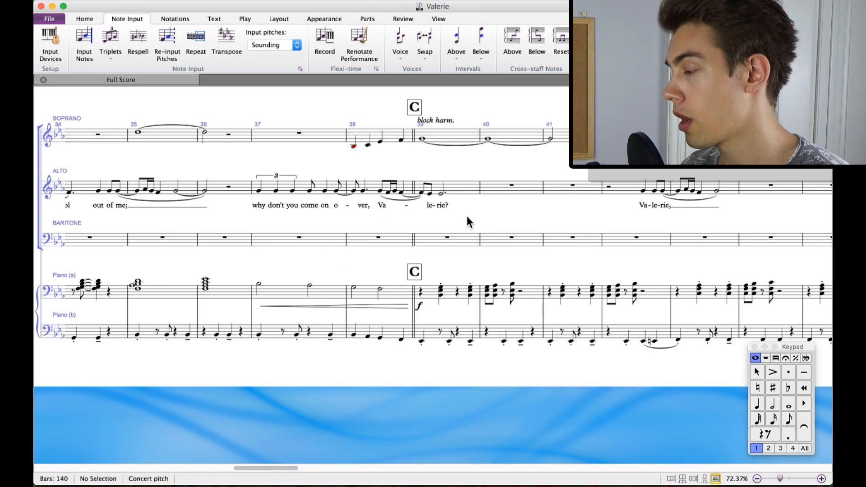
scroll(467, 214, "right", 5)
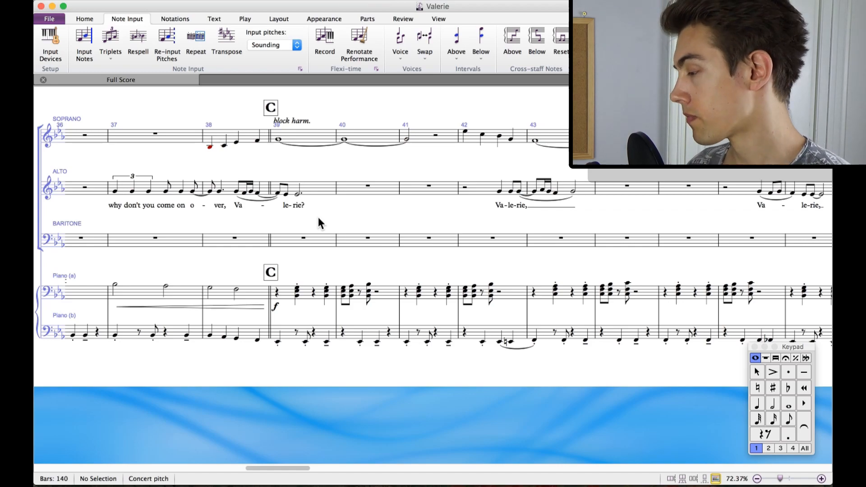
Examine the soprano, alto and piano writing from chorus C through sections D and E to the D.S. al Coda.
left_click_drag(388, 218, 121, 206)
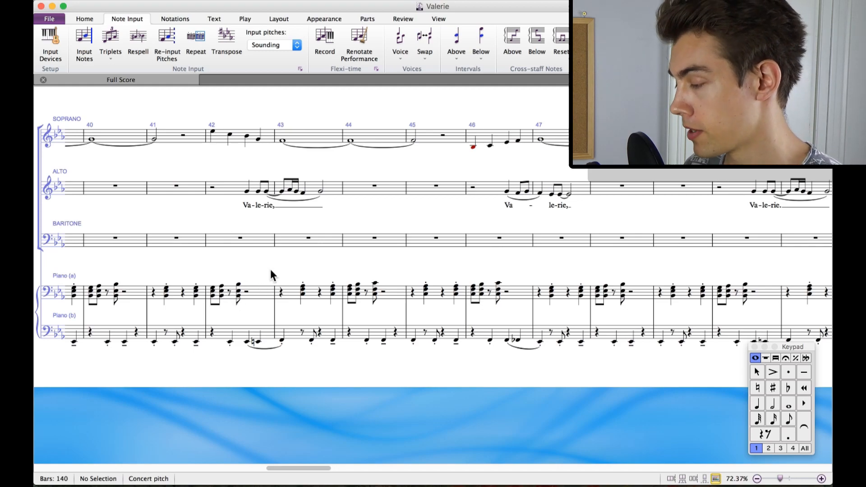
left_click_drag(270, 272, 139, 277)
left_click_drag(280, 276, 131, 268)
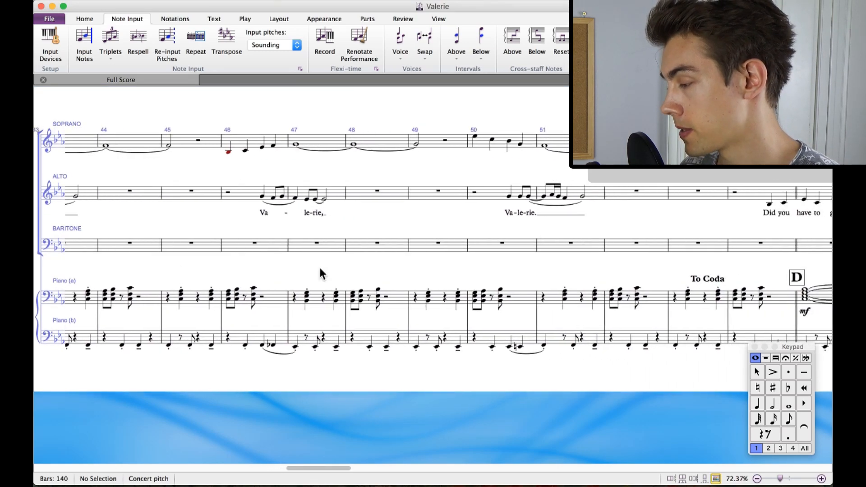
left_click_drag(308, 271, 34, 279)
left_click_drag(378, 282, 189, 264)
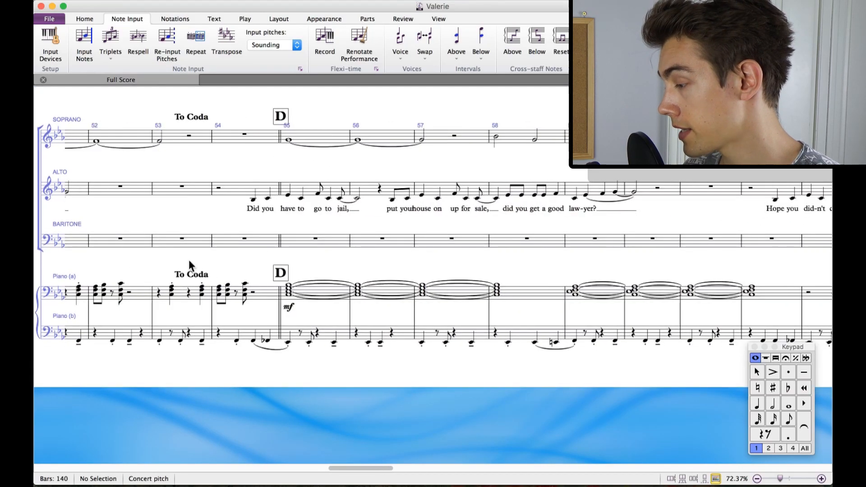
left_click_drag(352, 258, 254, 260)
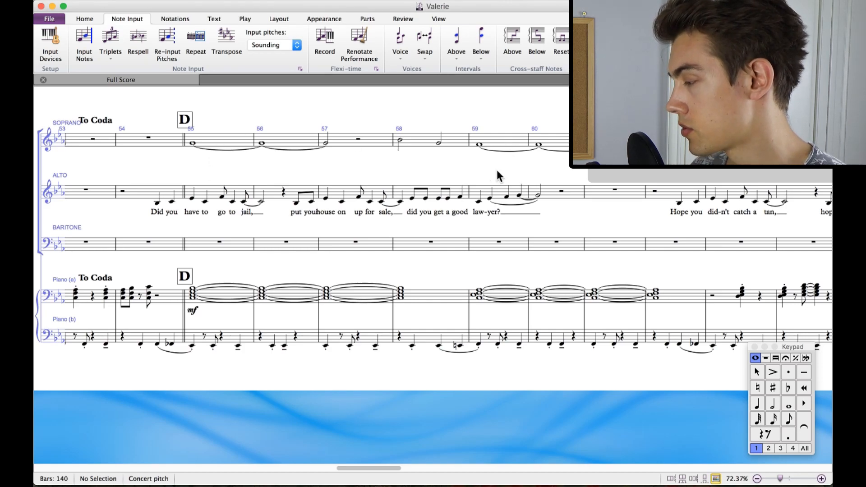
left_click_drag(496, 168, 409, 172)
left_click_drag(545, 181, 172, 184)
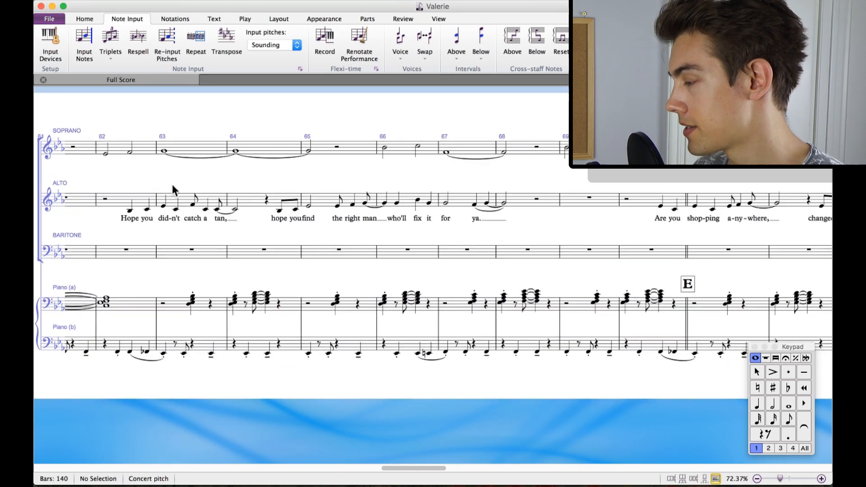
left_click_drag(401, 186, 205, 175)
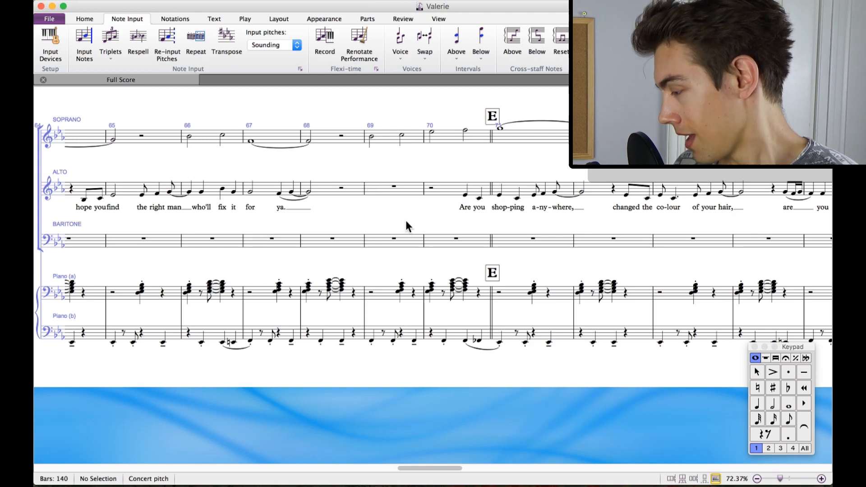
scroll(406, 224, "right", 10)
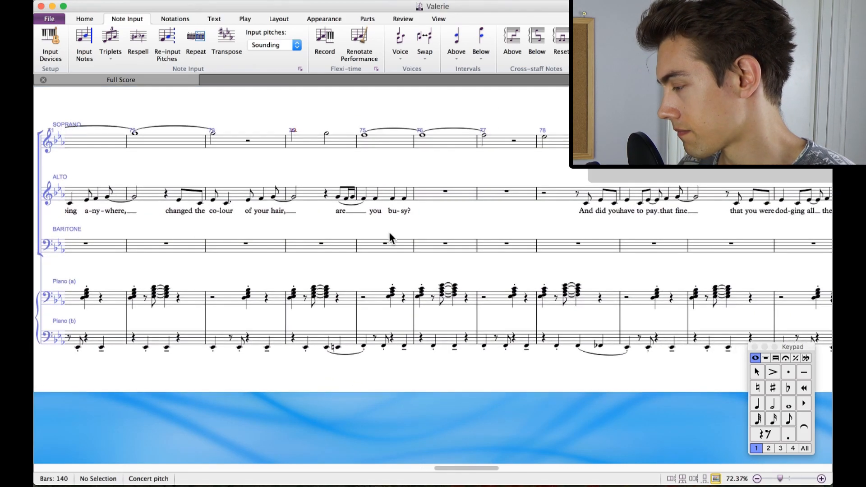
scroll(390, 233, "right", 8)
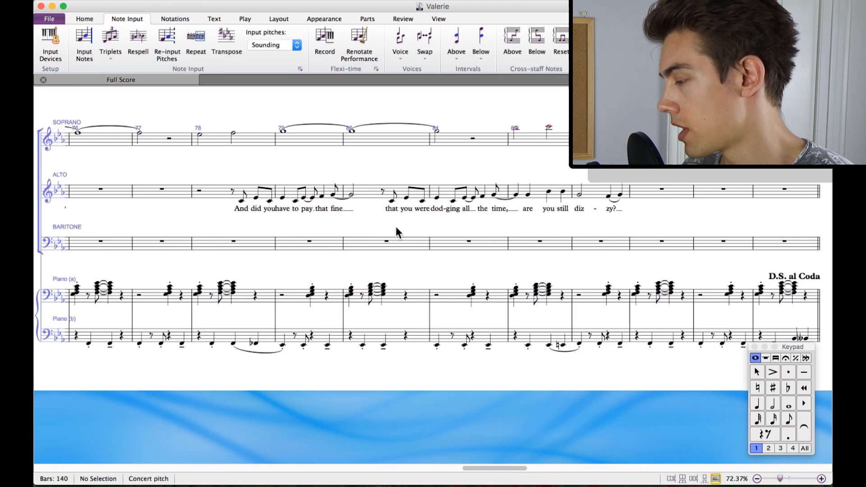
scroll(397, 229, "right", 3)
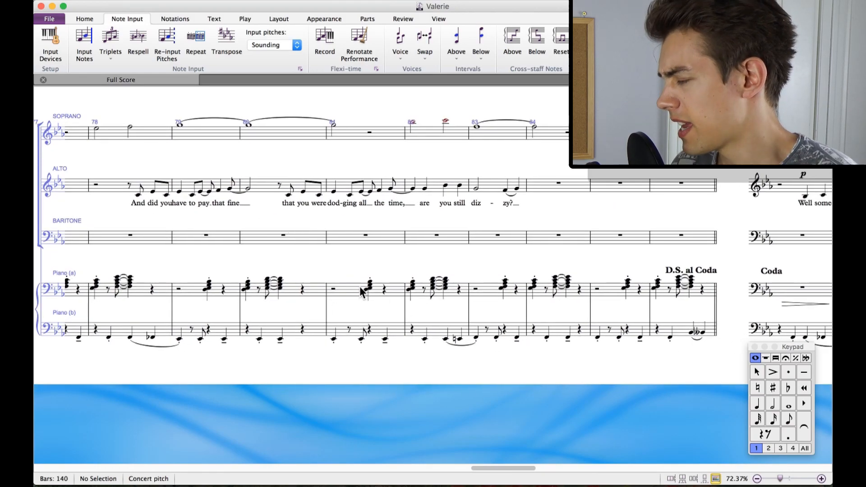
Examine the Coda from bar 87, comparing the solo alto melody with the piano accompaniment up to rehearsal mark F.
left_click_drag(334, 259, 230, 256)
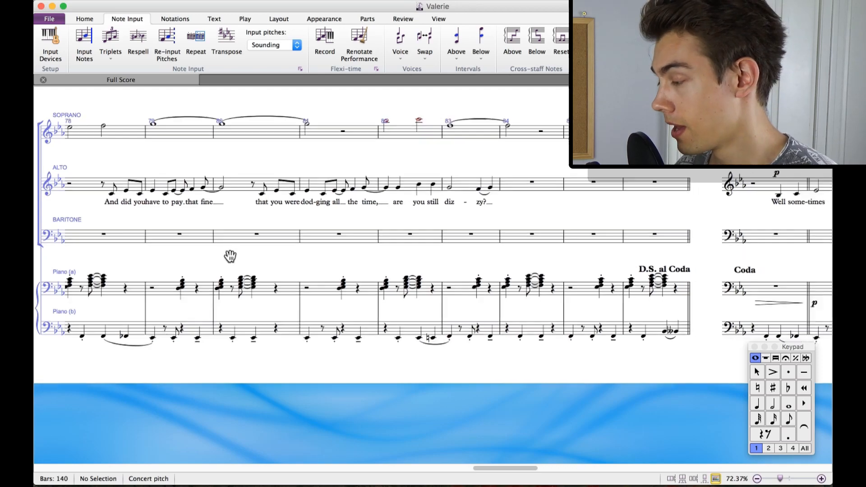
scroll(230, 256, "right", 10)
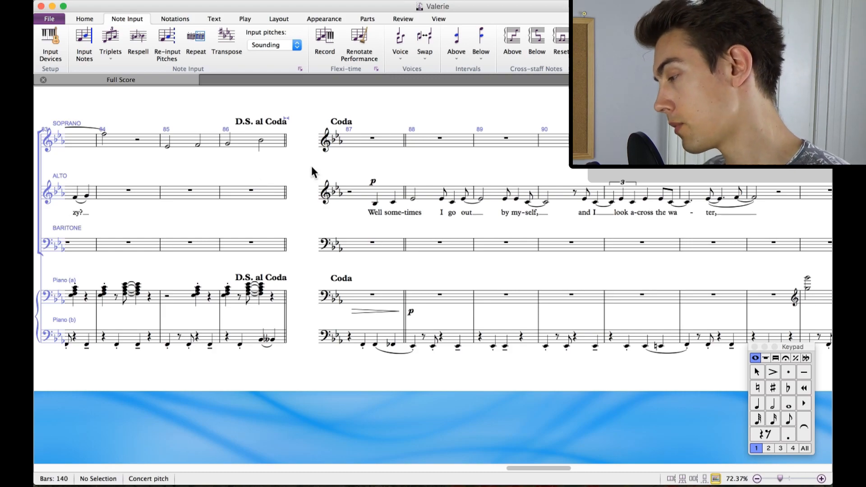
scroll(341, 165, "right", 5)
left_click_drag(240, 249, 227, 232)
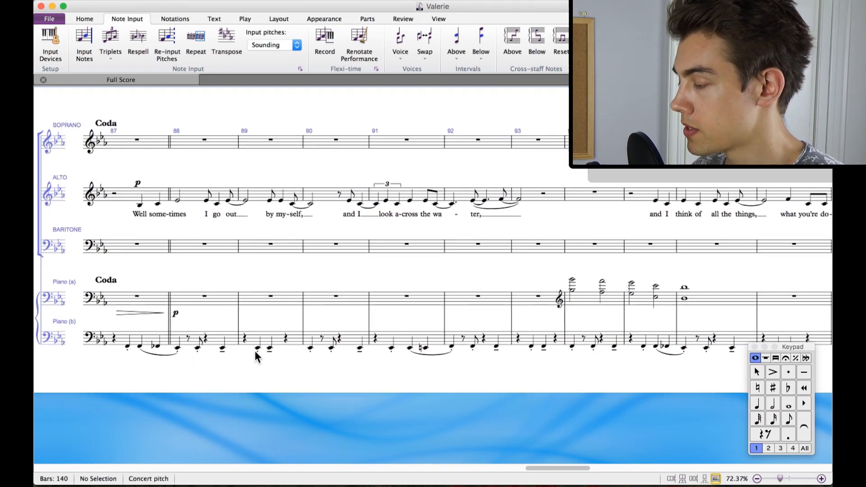
left_click_drag(288, 316, 90, 310)
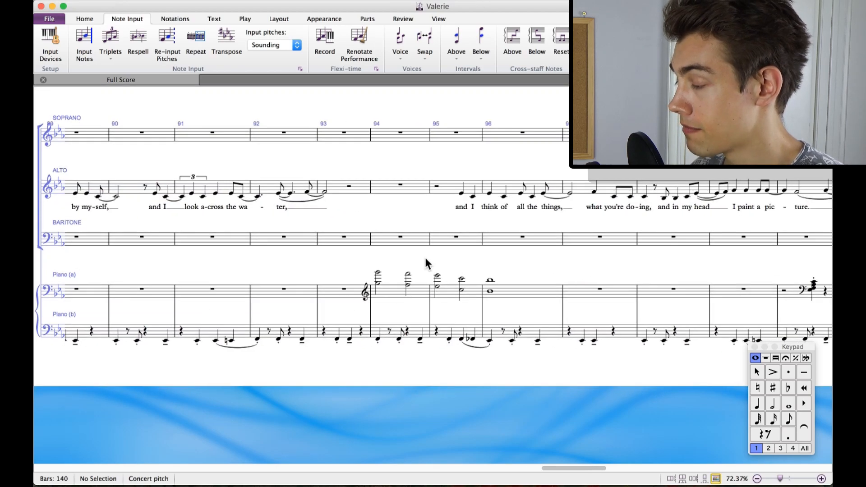
left_click_drag(424, 255, 316, 253)
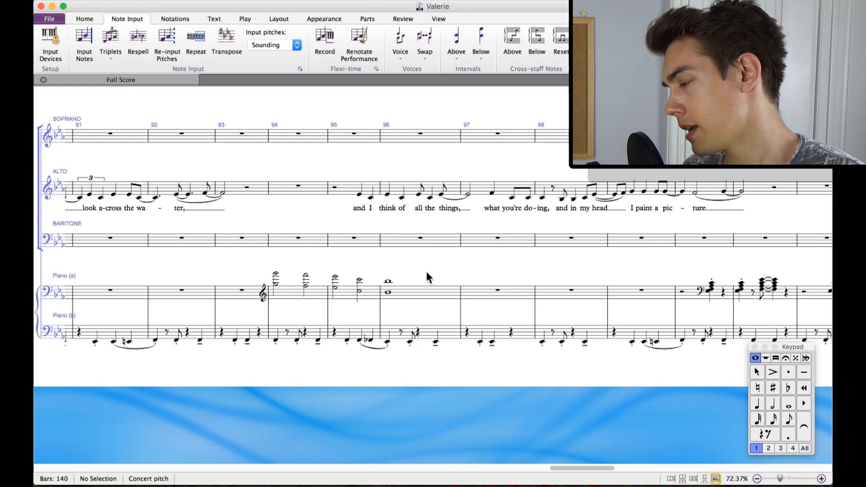
left_click_drag(134, 260, 527, 258)
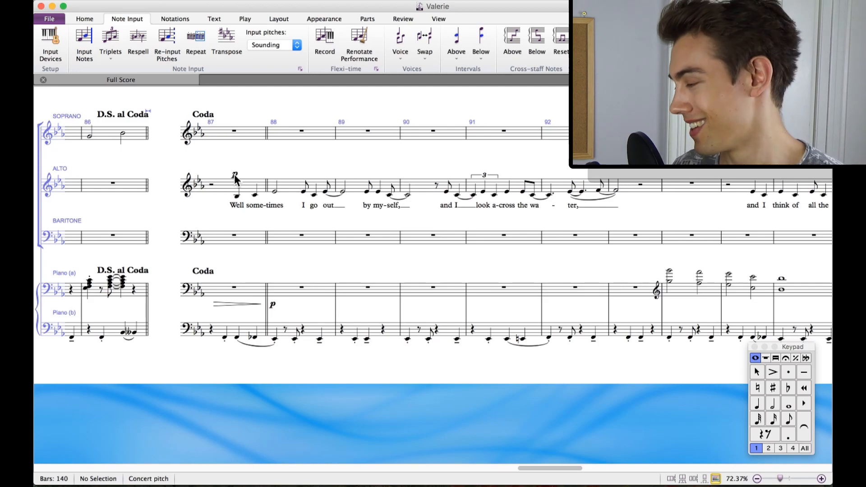
left_click_drag(389, 178, 187, 188)
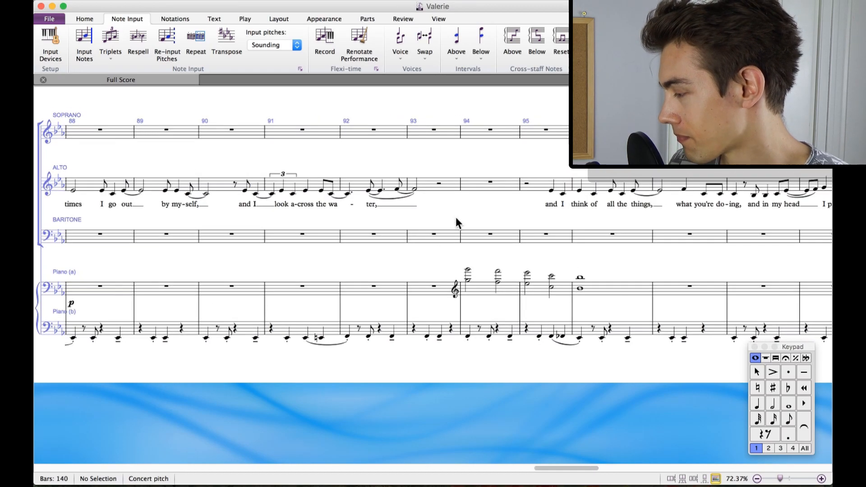
left_click_drag(459, 224, 185, 210)
left_click_drag(524, 214, 345, 215)
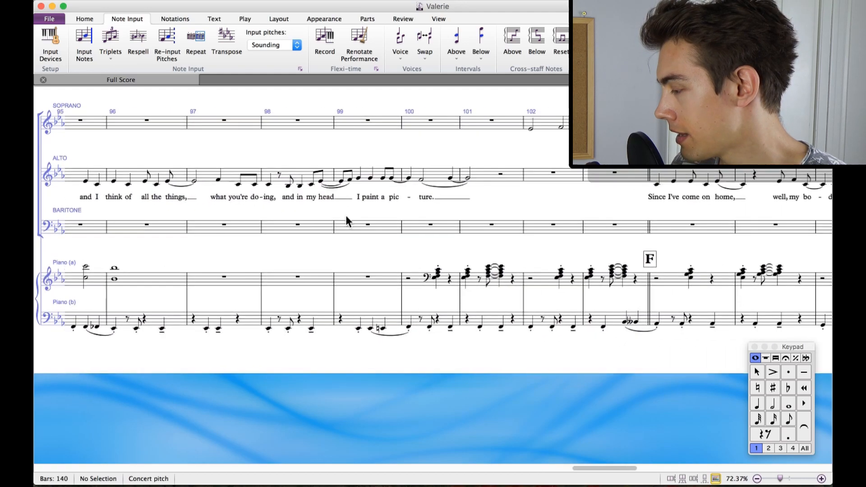
Review the vocal lines and piano accompaniment from rehearsal mark F to the block-harmony chorus at G.
left_click_drag(435, 212, 244, 233)
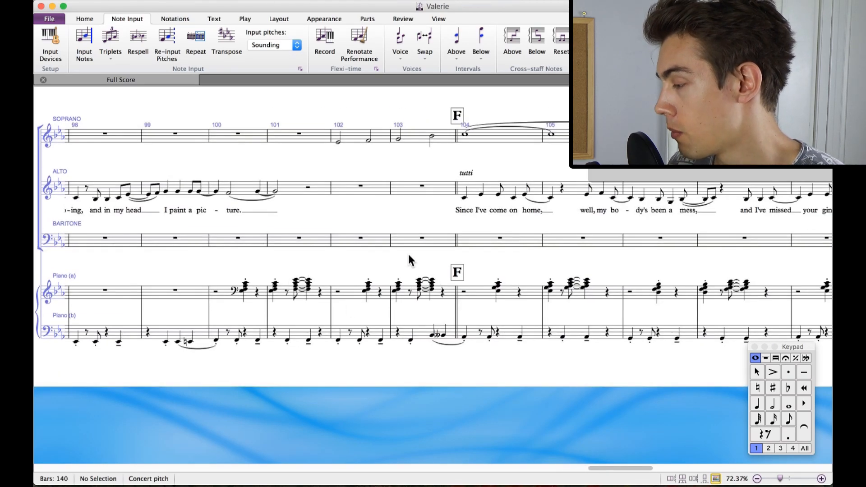
left_click_drag(410, 259, 177, 263)
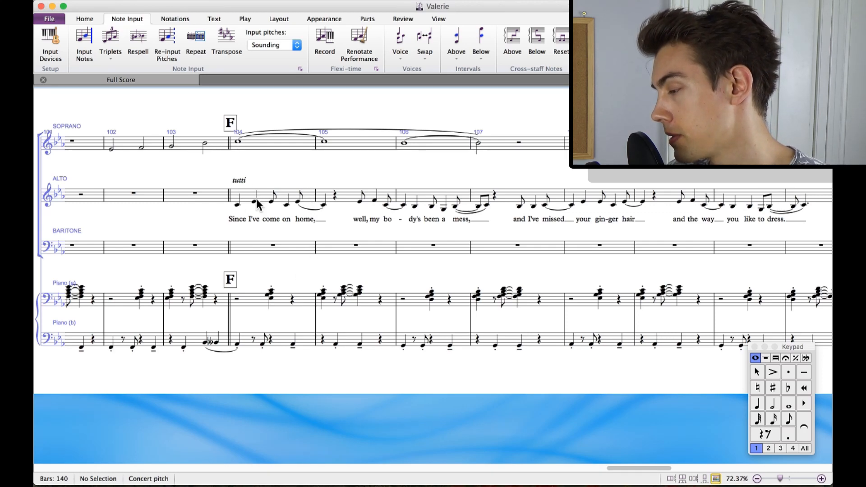
scroll(350, 231, "right", 5)
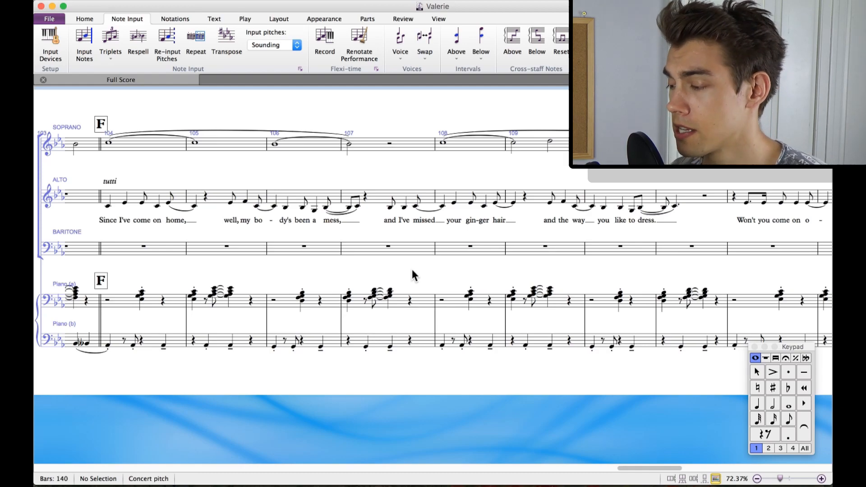
scroll(414, 275, "right", 5)
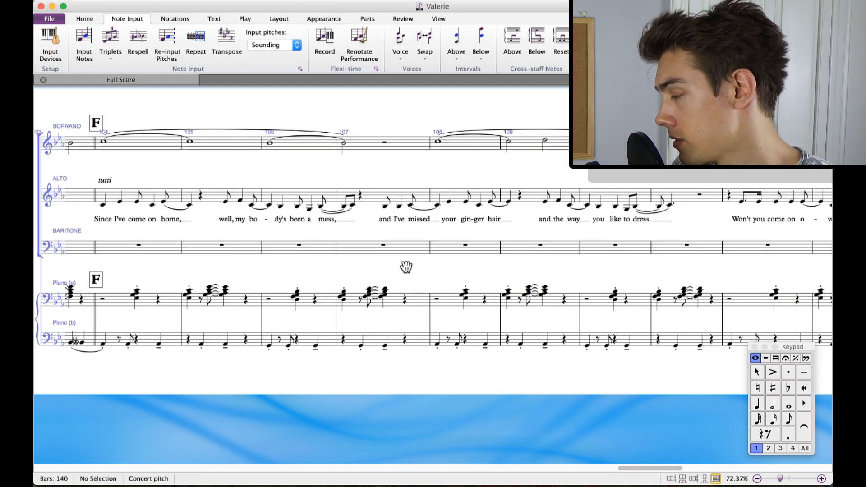
scroll(465, 273, "right", 3)
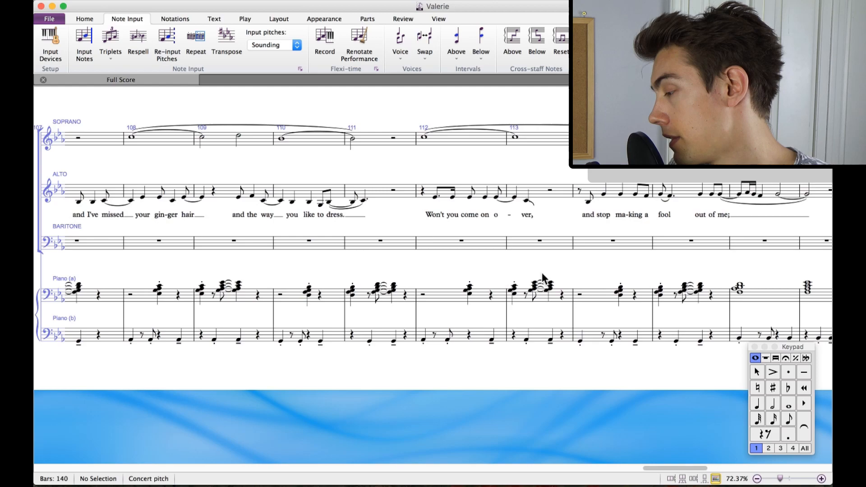
scroll(524, 268, "right", 4)
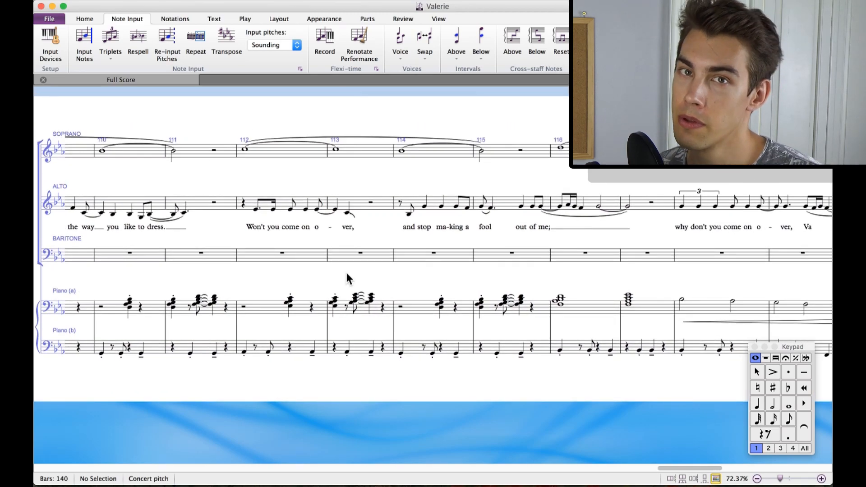
scroll(359, 274, "right", 7)
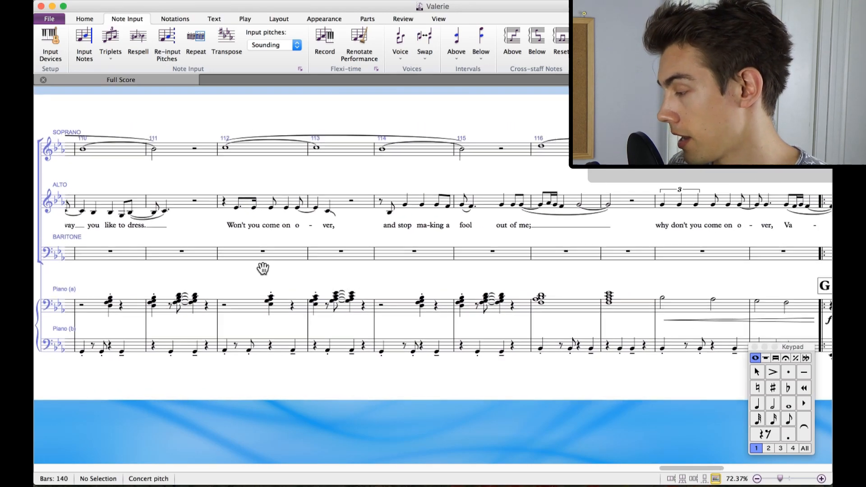
scroll(488, 277, "right", 8)
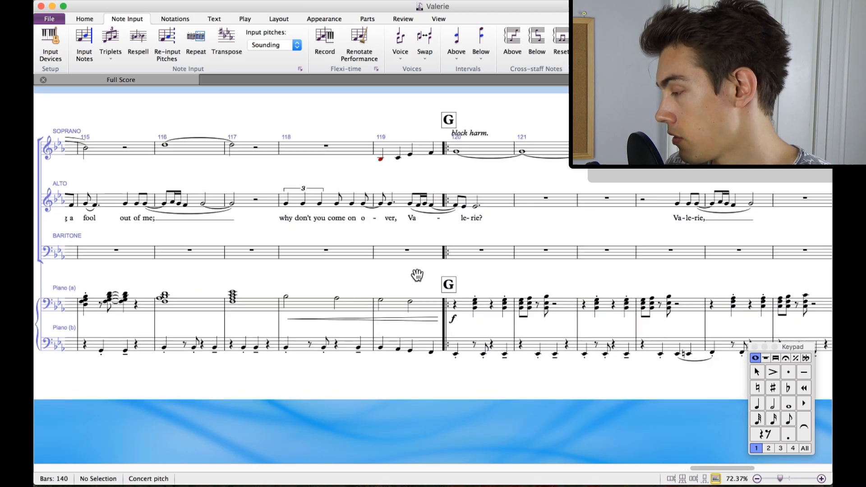
scroll(383, 286, "right", 1)
scroll(384, 285, "left", 2)
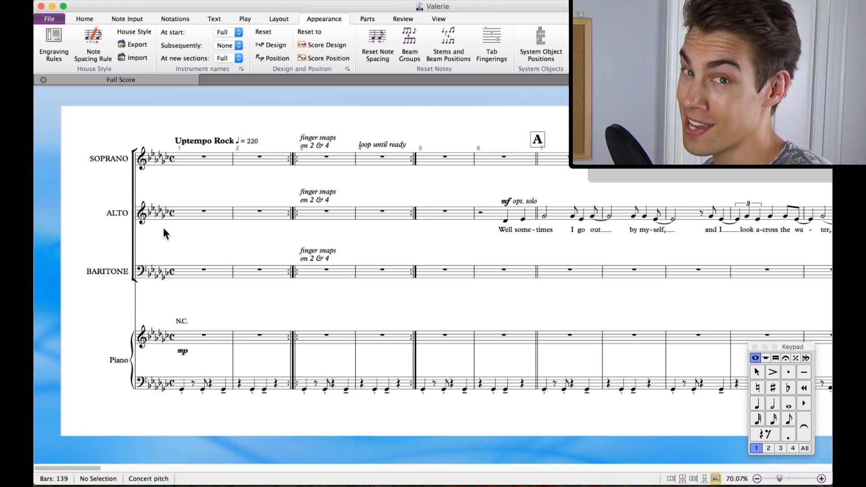
Review the three-part vocal score with piano from the introduction through the alto's optional solo in section A to rehearsal mark B.
scroll(379, 248, "right", 10)
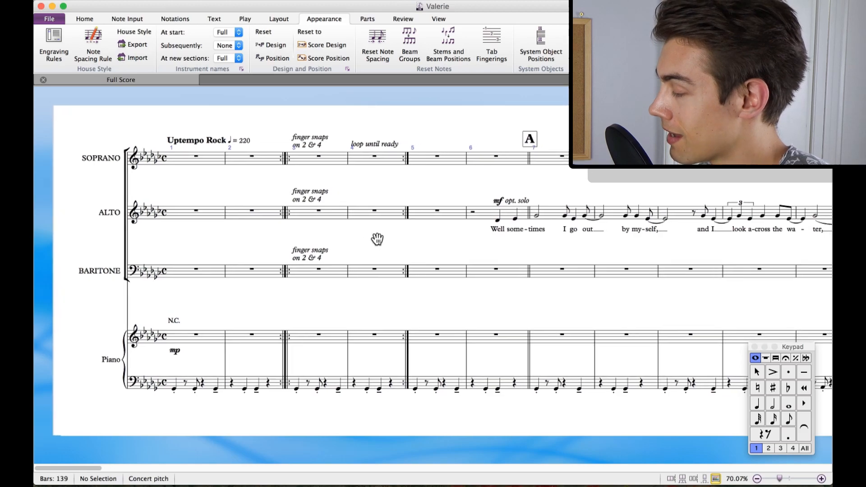
scroll(378, 258, "right", 7)
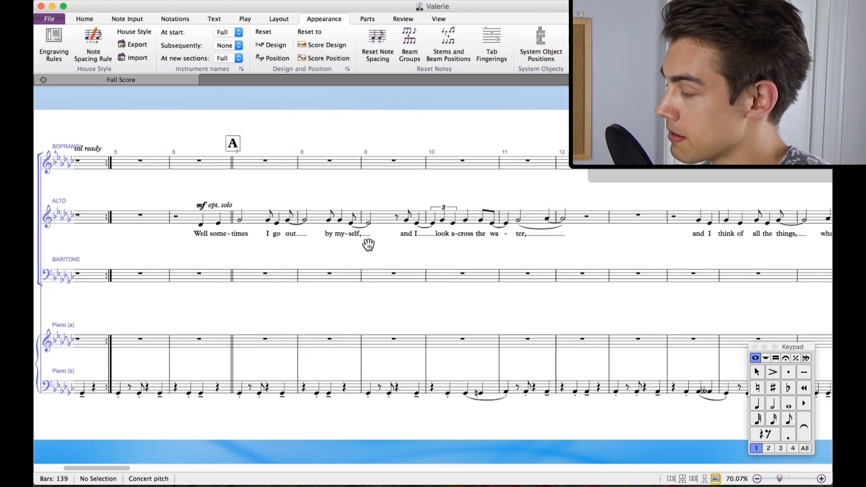
scroll(400, 251, "right", 7)
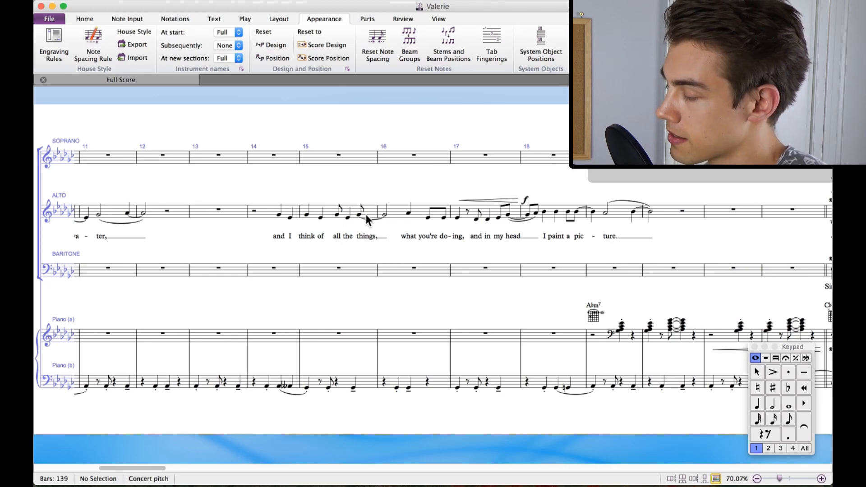
left_click_drag(450, 259, 213, 256)
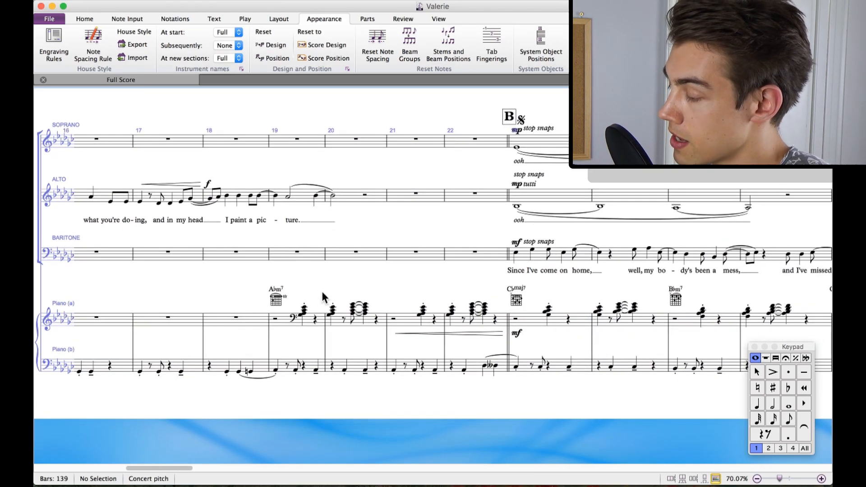
scroll(419, 289, "right", 10)
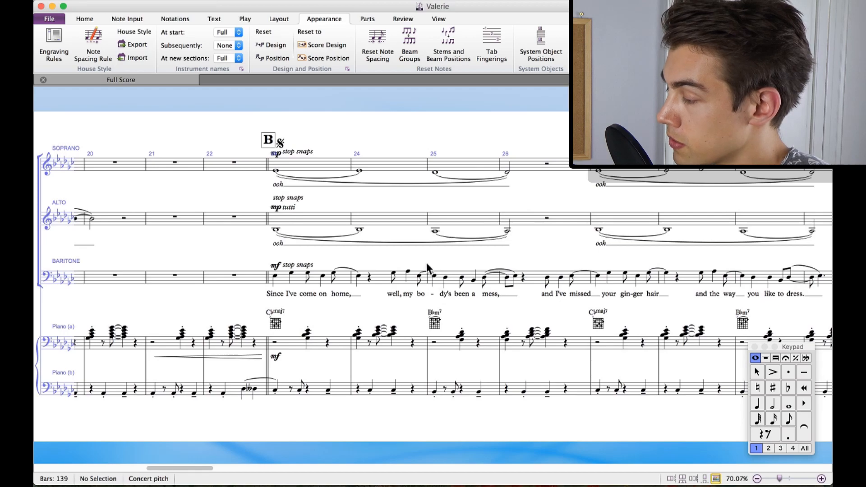
Examine section B, comparing the baritone melody with the sustained soprano and alto parts and the build-up to rehearsal mark C.
scroll(418, 261, "right", 2)
scroll(417, 261, "down", 2)
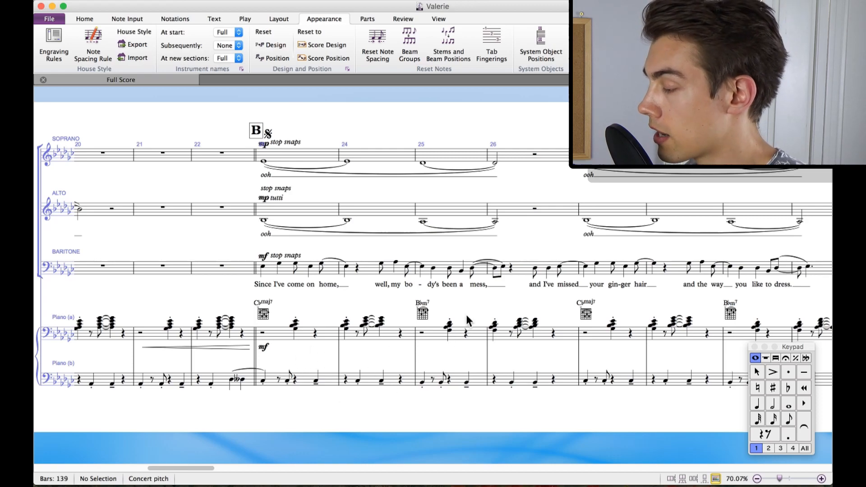
left_click_drag(472, 301, 336, 304)
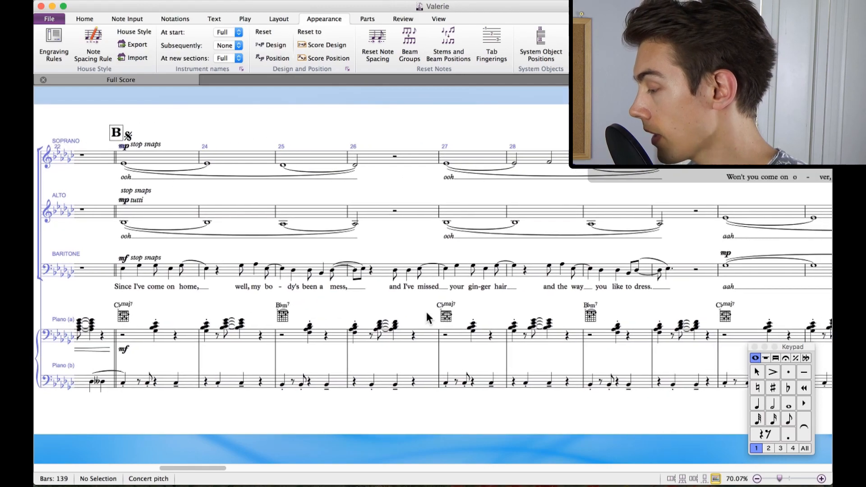
left_click_drag(505, 316, 286, 320)
scroll(329, 304, "right", 5)
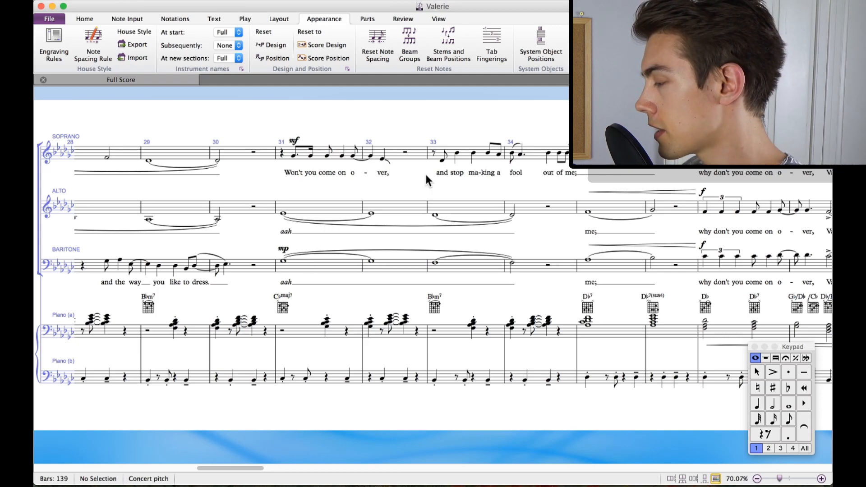
left_click_drag(538, 189, 296, 172)
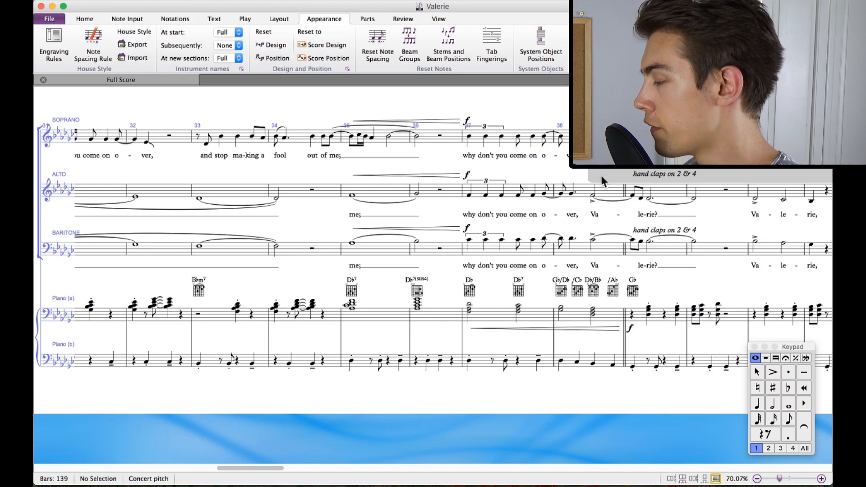
scroll(601, 175, "right", 3)
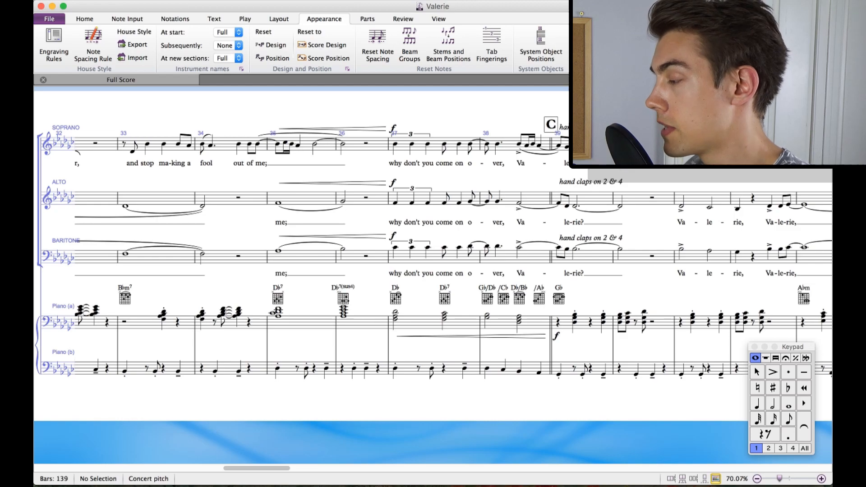
Examine chorus C, comparing the soprano, alto and baritone "Valerie" responses over the piano up to rehearsal mark D.
left_click_drag(650, 178, 438, 167)
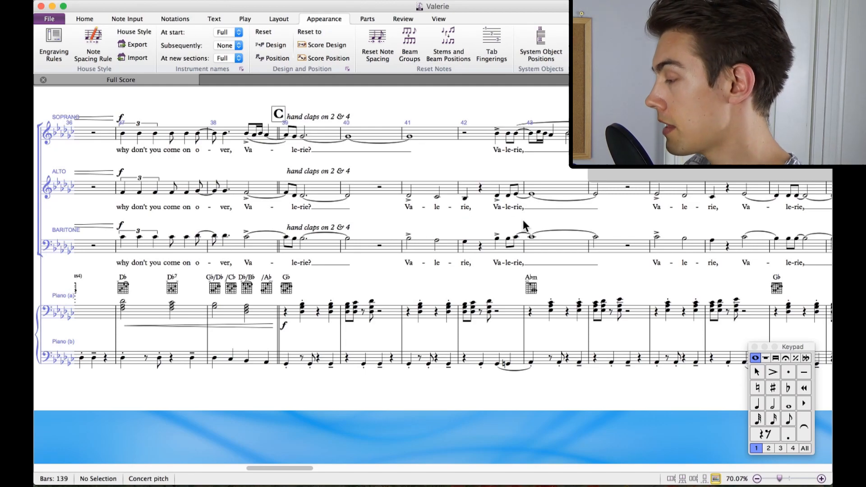
left_click_drag(538, 219, 398, 215)
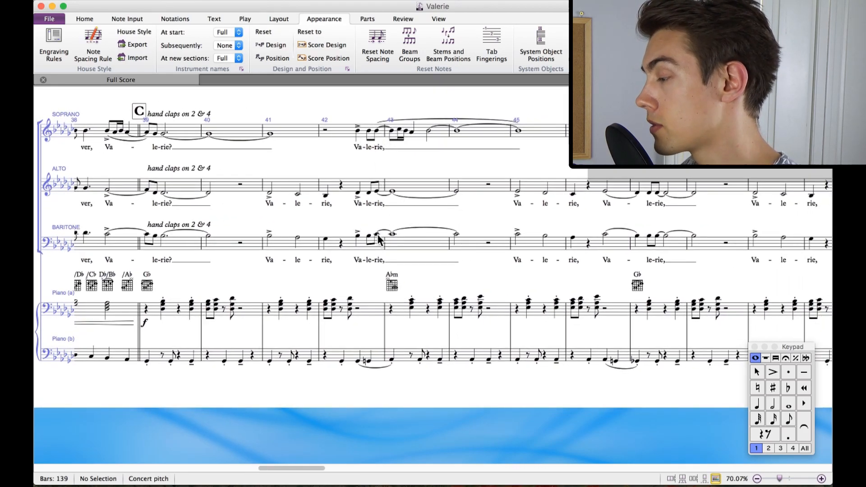
left_click_drag(469, 215, 404, 211)
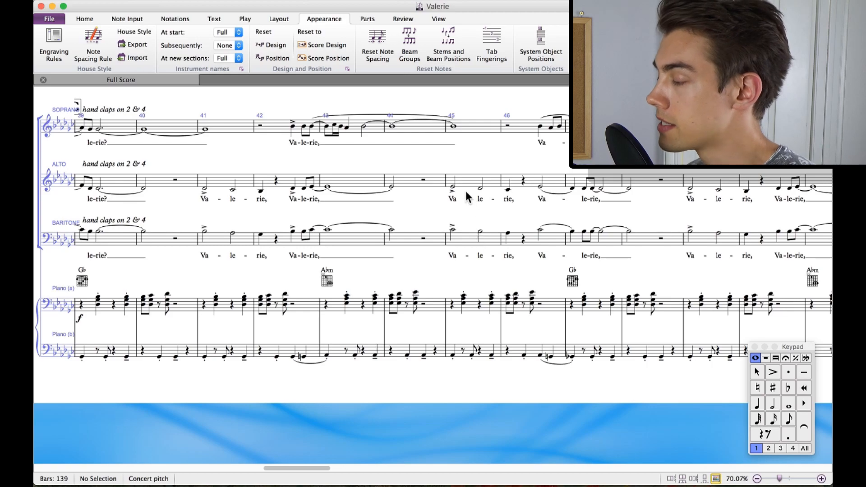
scroll(487, 207, "right", 5)
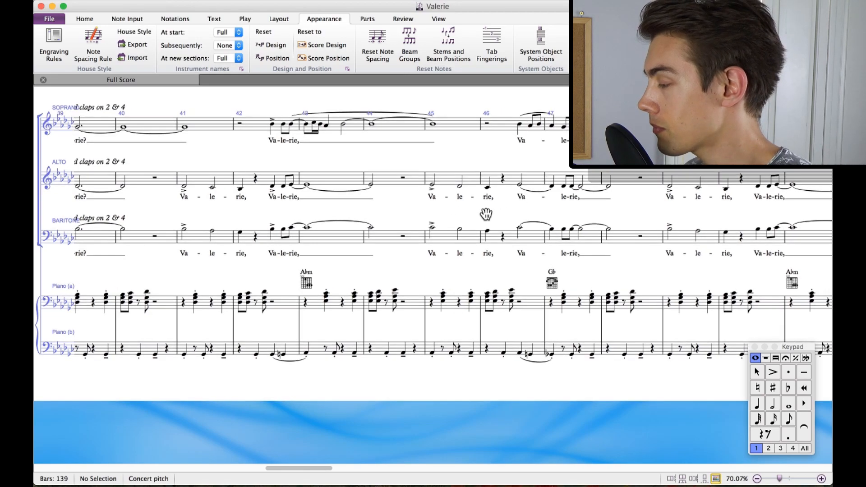
left_click_drag(500, 202, 307, 215)
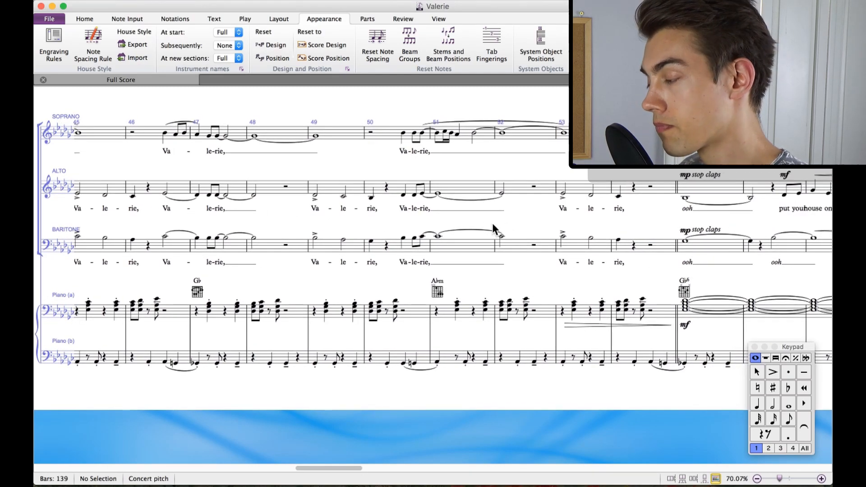
left_click_drag(524, 220, 344, 239)
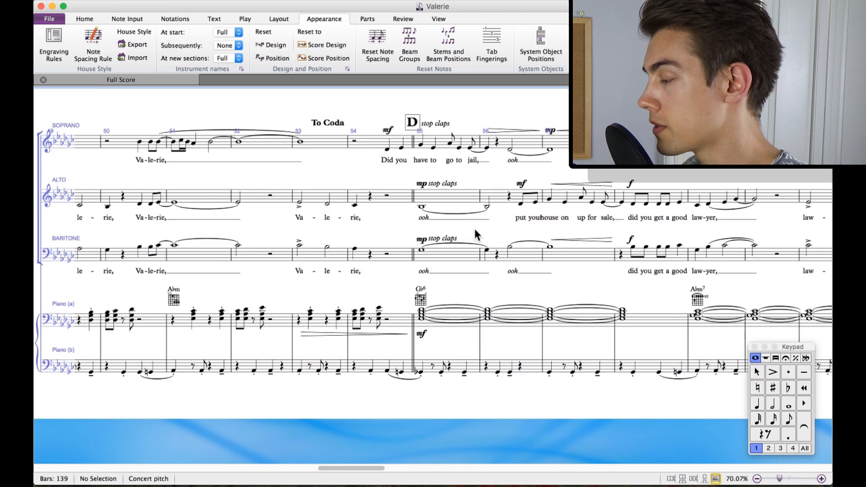
Study section D, following how the melody passes between soprano, alto and baritone over the held "ooh" notes up to rehearsal mark E.
left_click_drag(481, 221, 248, 220)
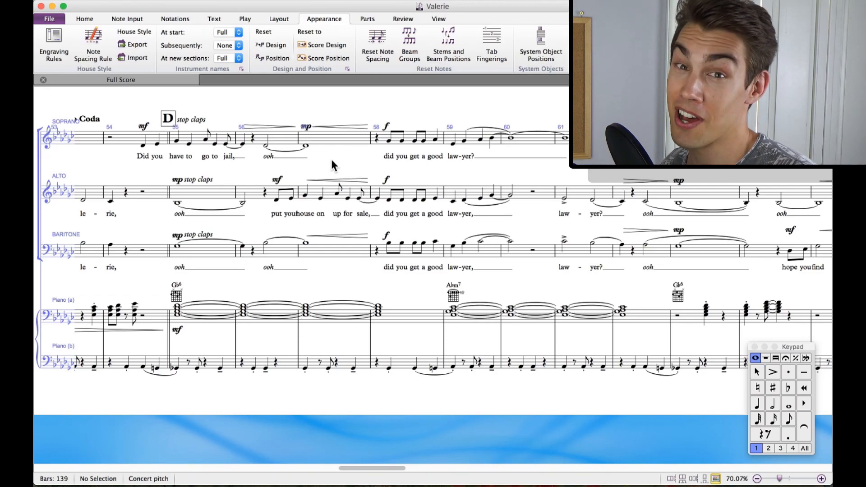
scroll(334, 160, "right", 5)
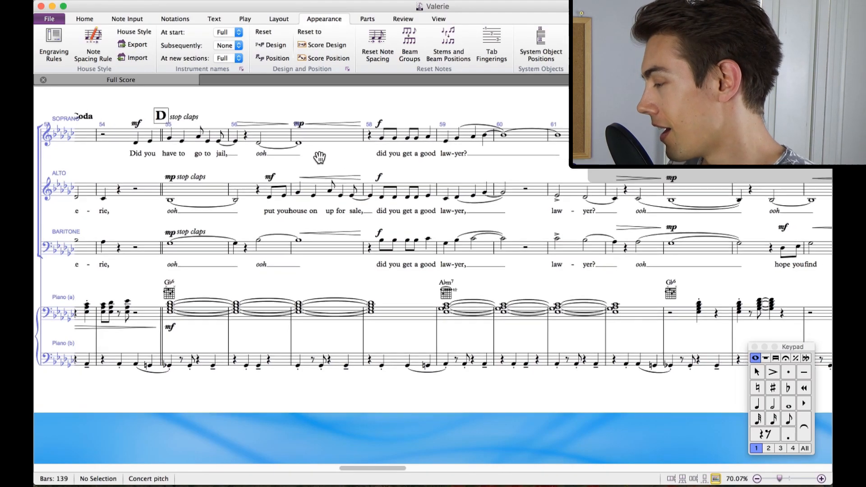
scroll(312, 168, "right", 3)
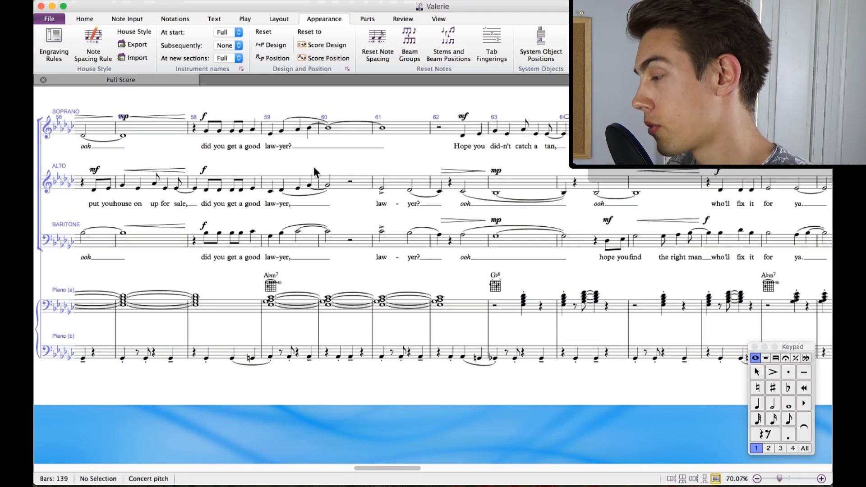
scroll(313, 167, "right", 4)
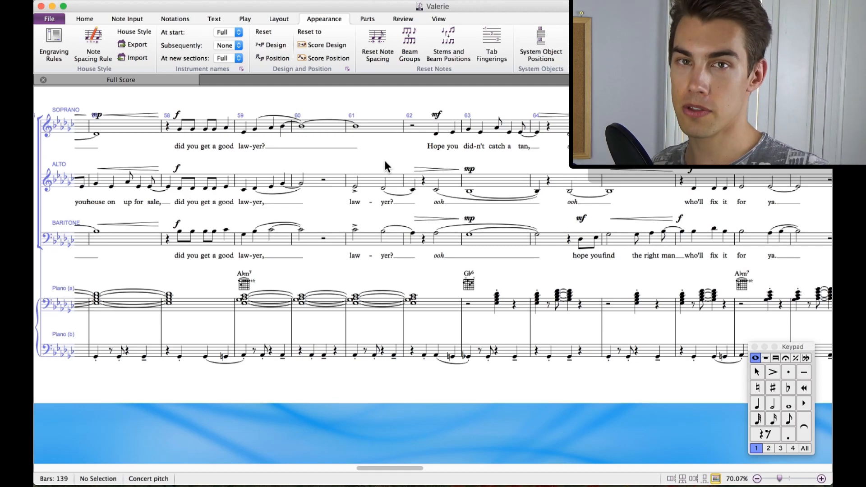
left_click_drag(385, 161, 225, 150)
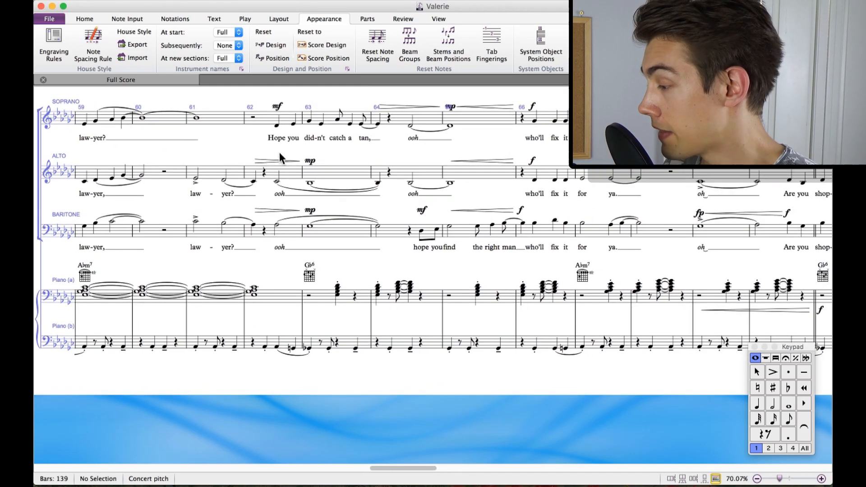
left_click_drag(338, 157, 296, 161)
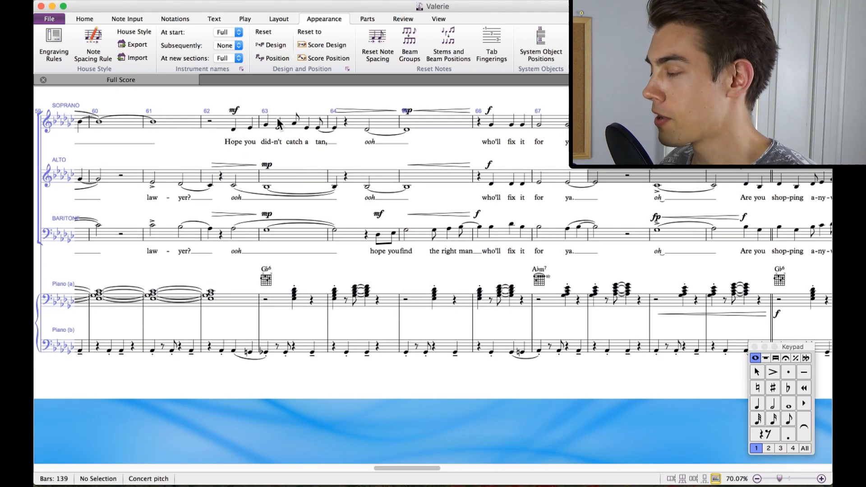
left_click_drag(333, 156, 282, 152)
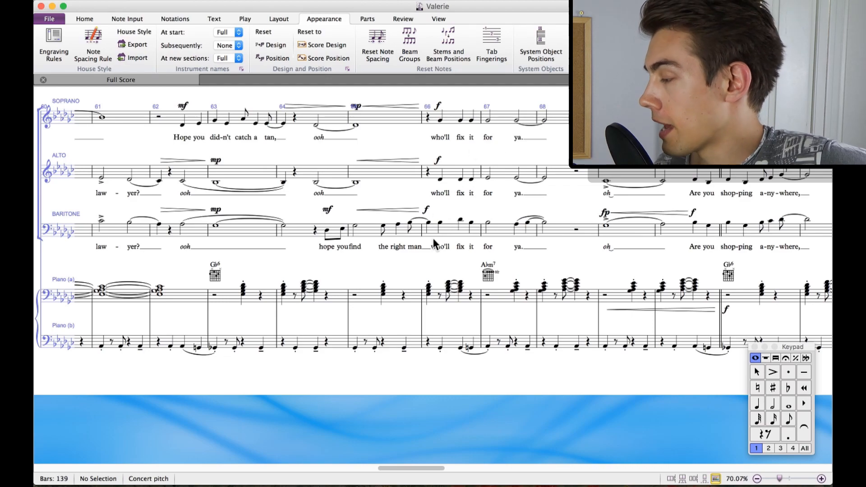
scroll(535, 156, "right", 5)
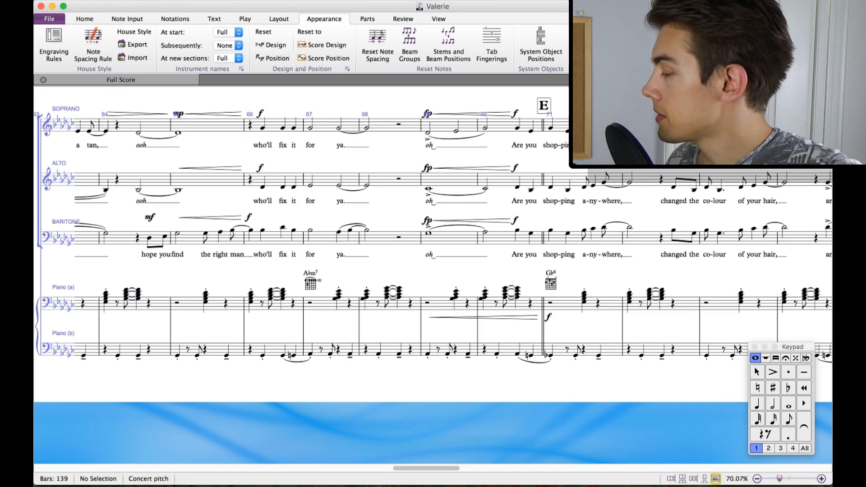
Examine the three-part harmony and staggered "busy" and "dizzy" entries in section E up to the D.S. al Coda.
scroll(547, 149, "right", 5)
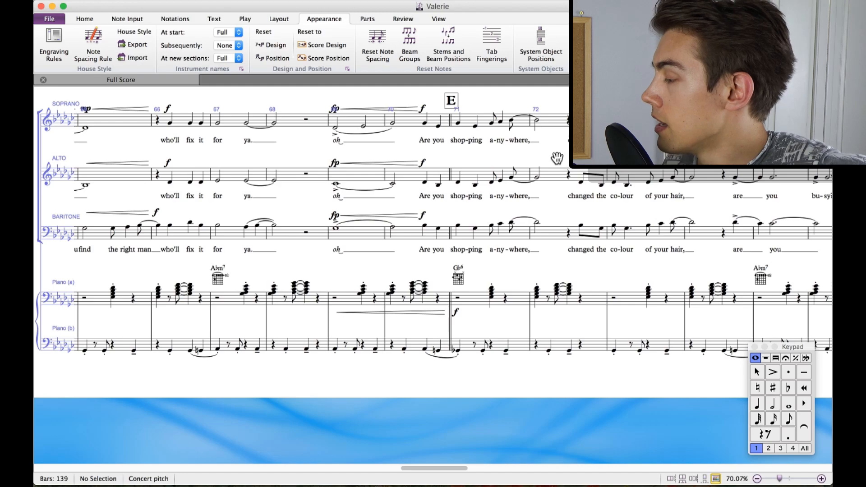
left_click_drag(518, 151, 420, 172)
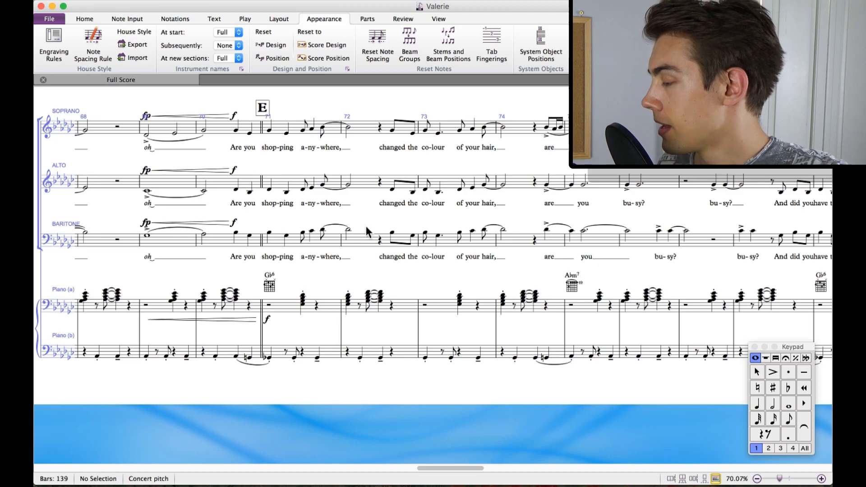
left_click_drag(366, 221, 282, 217)
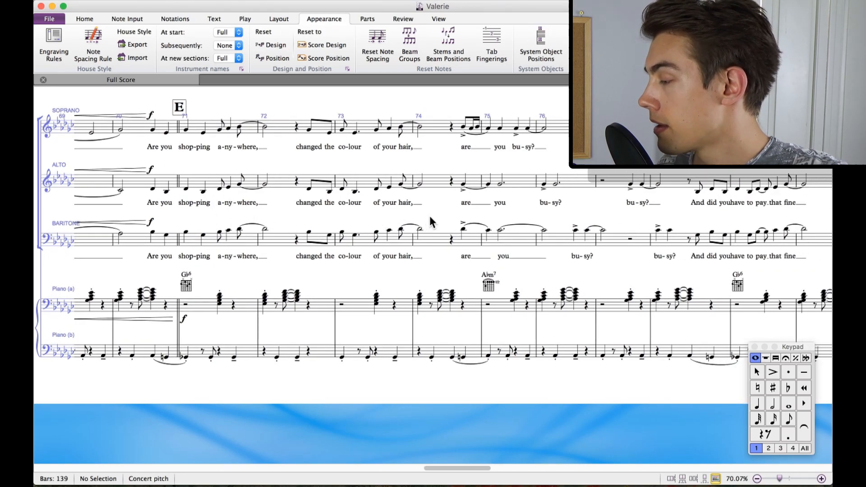
left_click_drag(428, 213, 345, 228)
left_click_drag(409, 205, 252, 210)
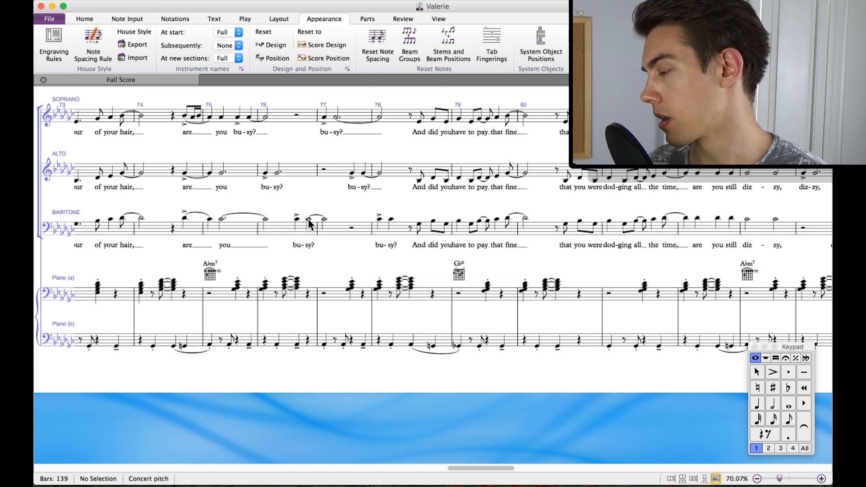
left_click_drag(431, 212, 218, 207)
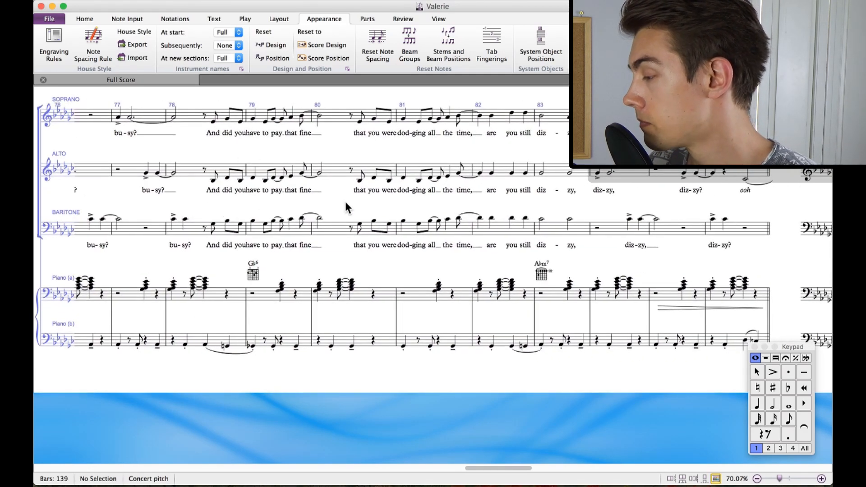
left_click_drag(346, 207, 242, 186)
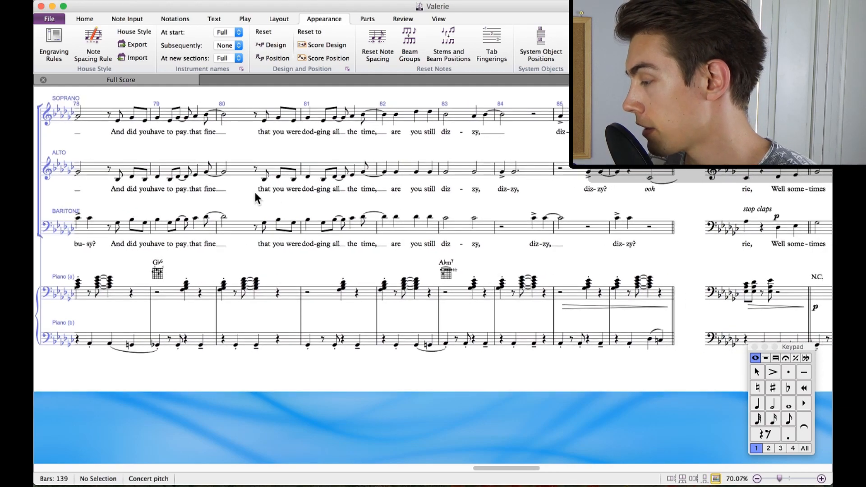
left_click_drag(299, 198, 181, 210)
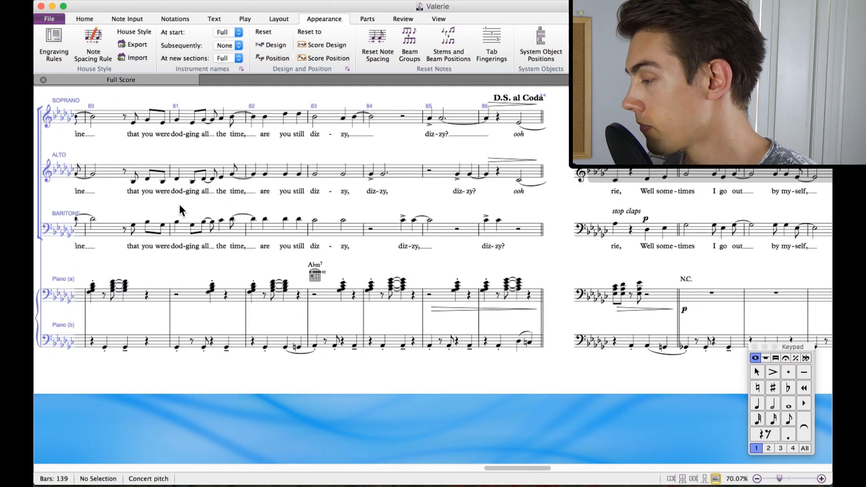
left_click_drag(323, 217, 214, 216)
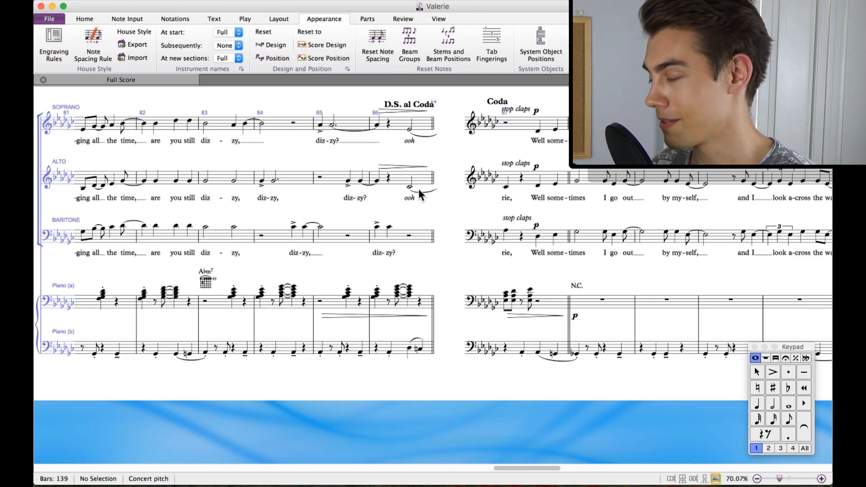
Examine the Coda, following the unison soprano, alto and baritone lines over the sparse piano bass up to rehearsal mark F.
left_click_drag(473, 212, 108, 217)
left_click_drag(199, 215, 193, 217)
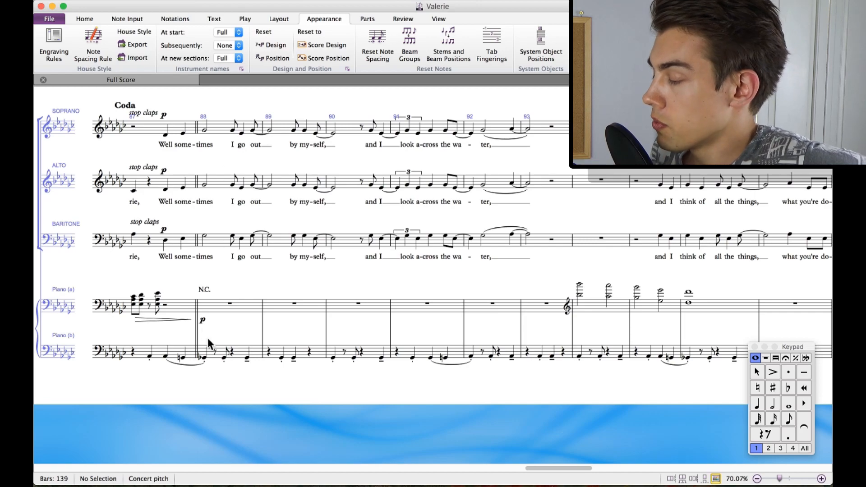
scroll(348, 280, "right", 6)
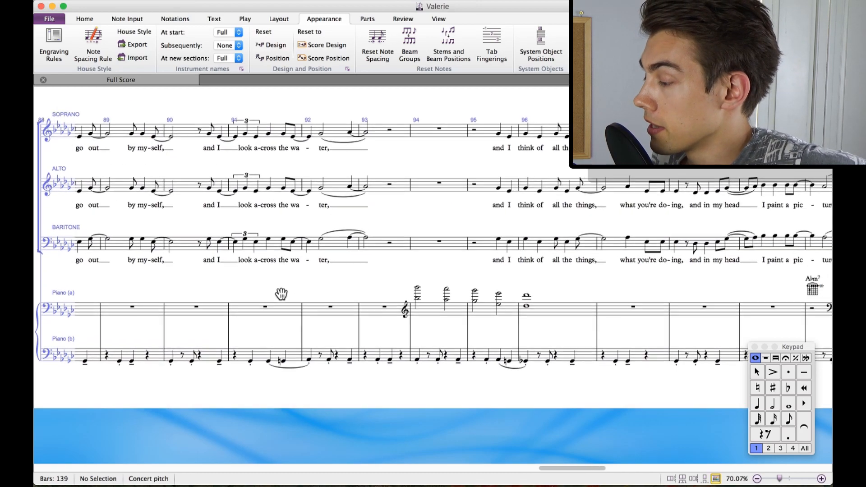
left_click_drag(281, 294, 248, 292)
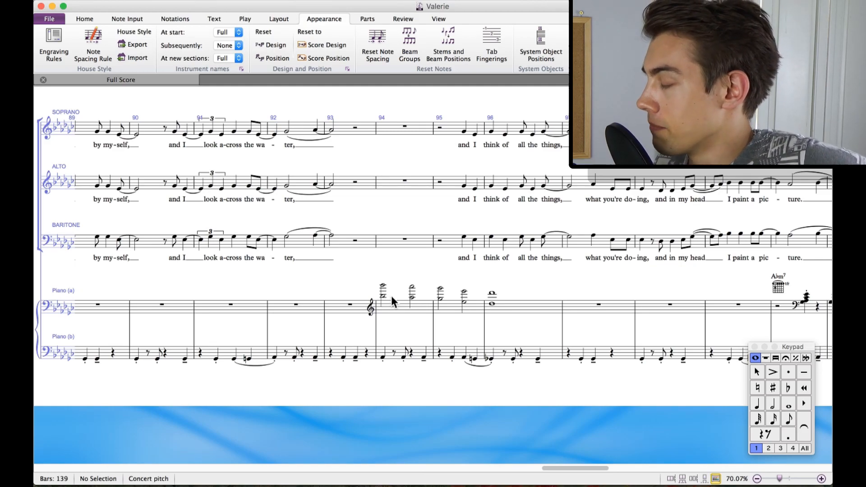
left_click_drag(541, 289, 169, 279)
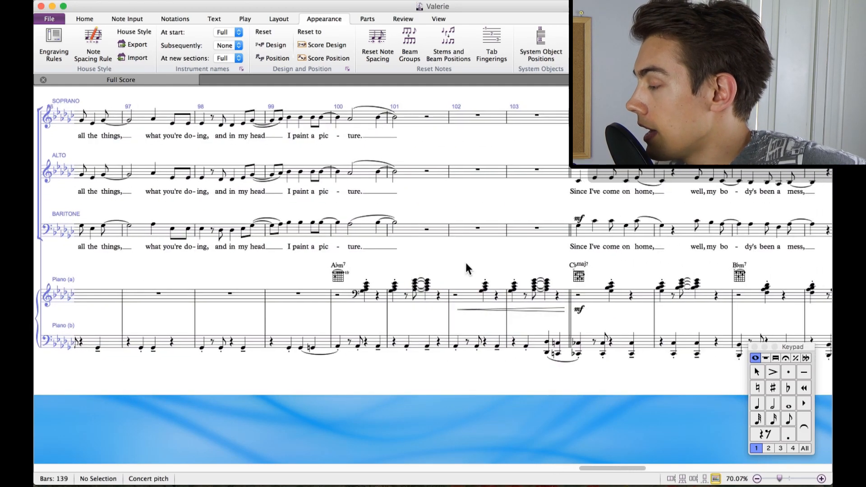
left_click_drag(455, 261, 242, 278)
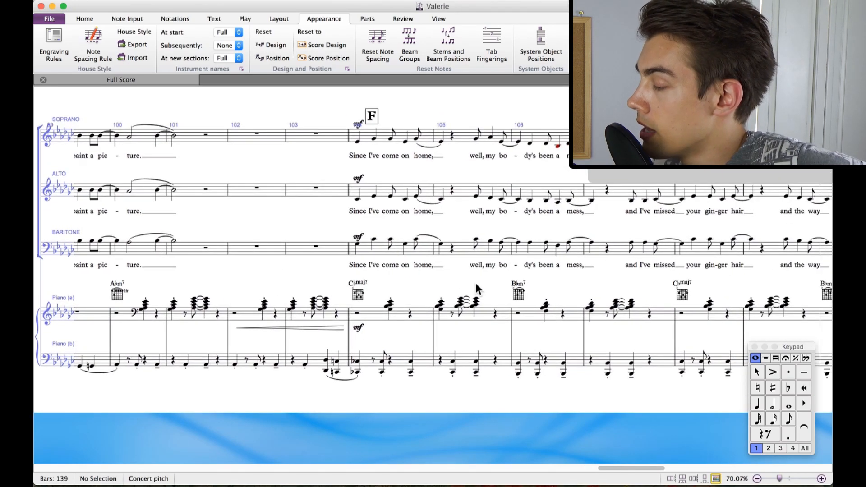
Study section F, comparing the shared verse melody, the sustained "aah" notes under the soprano and the build-up to rehearsal mark G.
left_click_drag(439, 281, 291, 278)
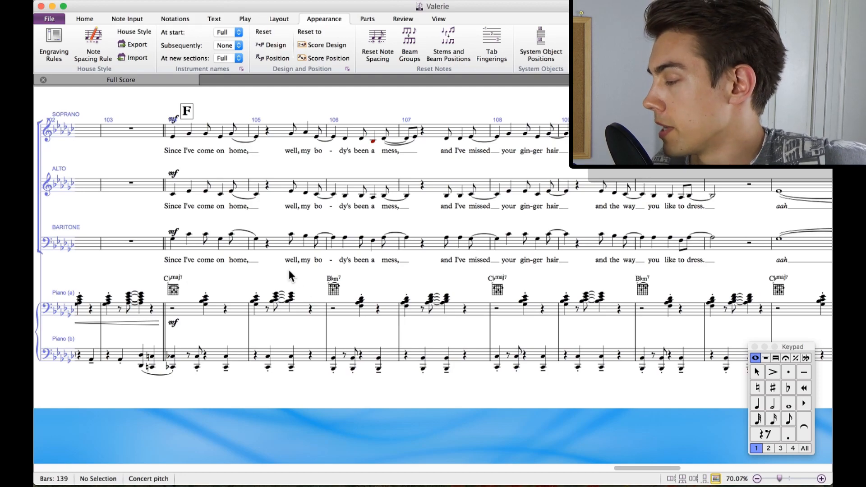
left_click_drag(306, 283, 221, 273)
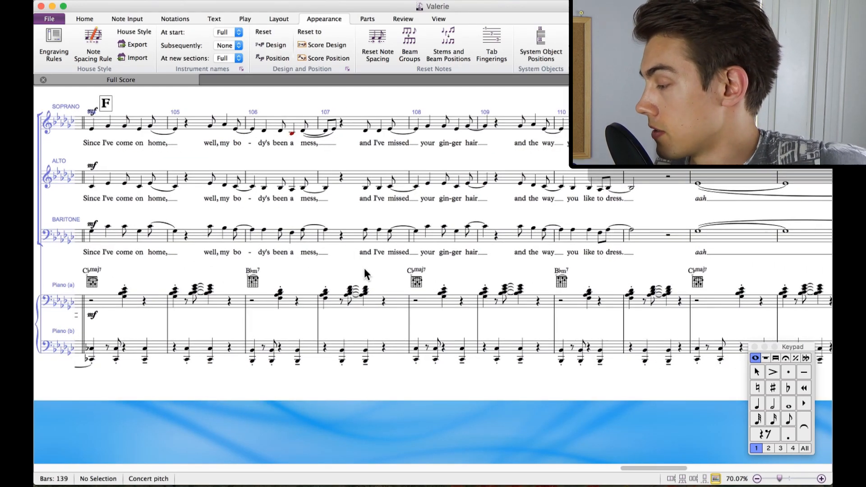
scroll(364, 270, "right", 2)
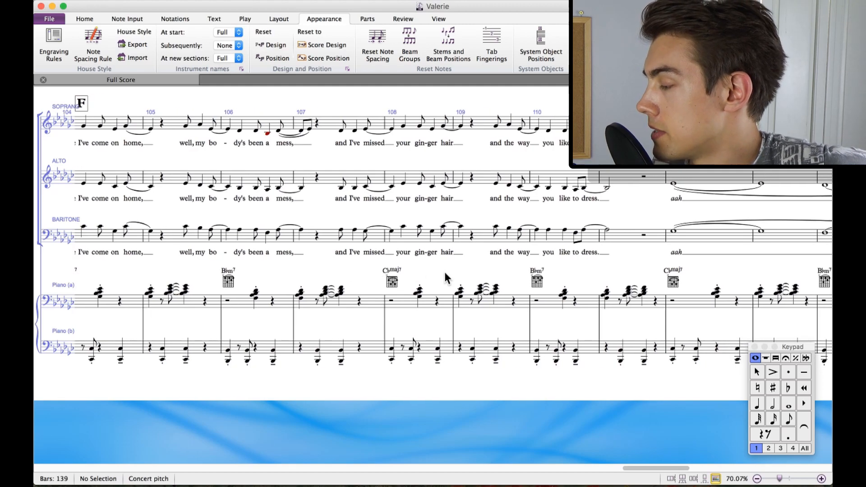
left_click_drag(453, 273, 380, 270)
left_click_drag(499, 276, 320, 276)
scroll(435, 279, "right", 6)
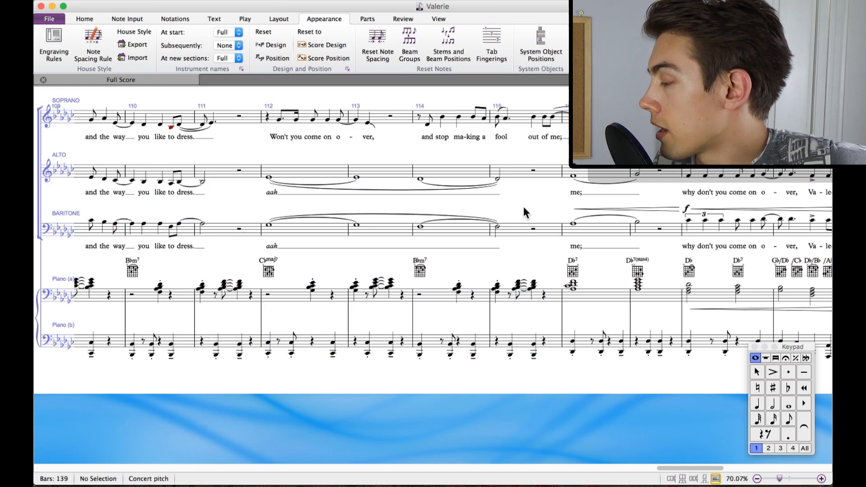
left_click_drag(531, 203, 307, 215)
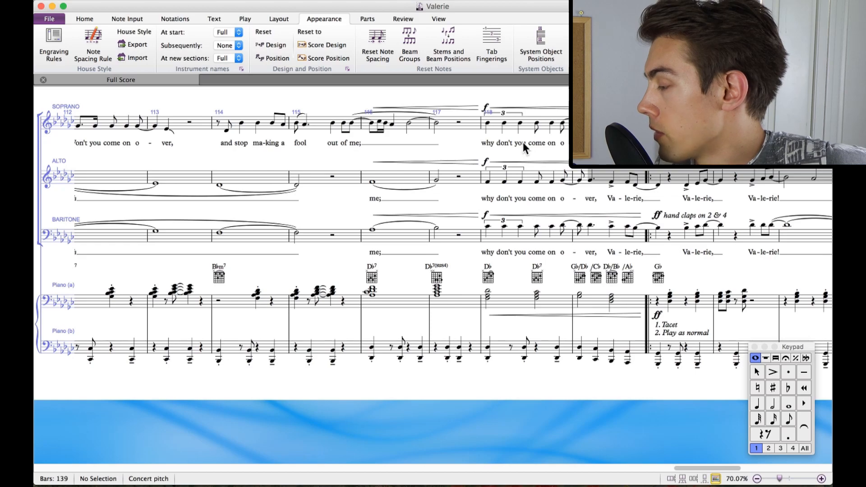
left_click_drag(509, 155, 408, 157)
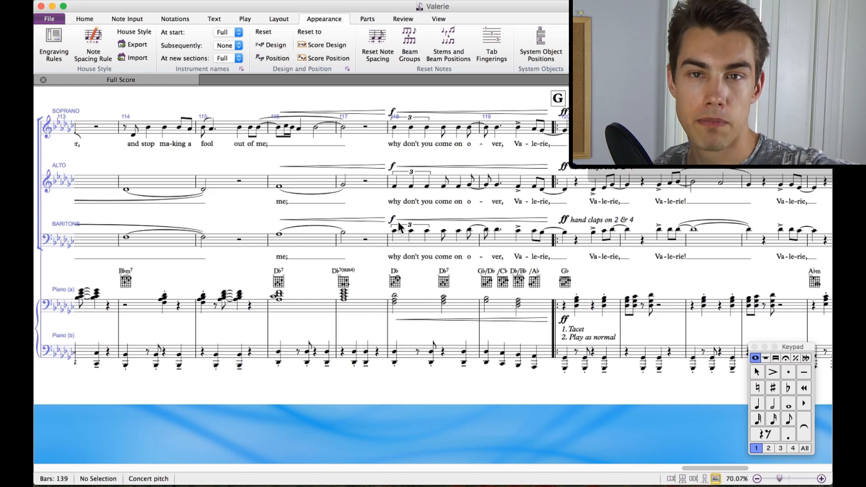
Examine section G, comparing the three voices' "Valerie" calls with the hand claps and the piano's tacet and play-as-normal repeat.
scroll(359, 162, "right", 5)
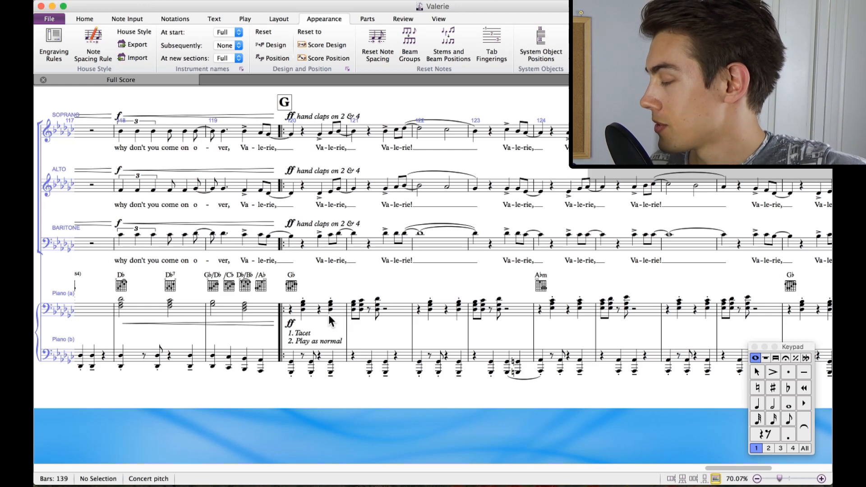
scroll(334, 293, "right", 5)
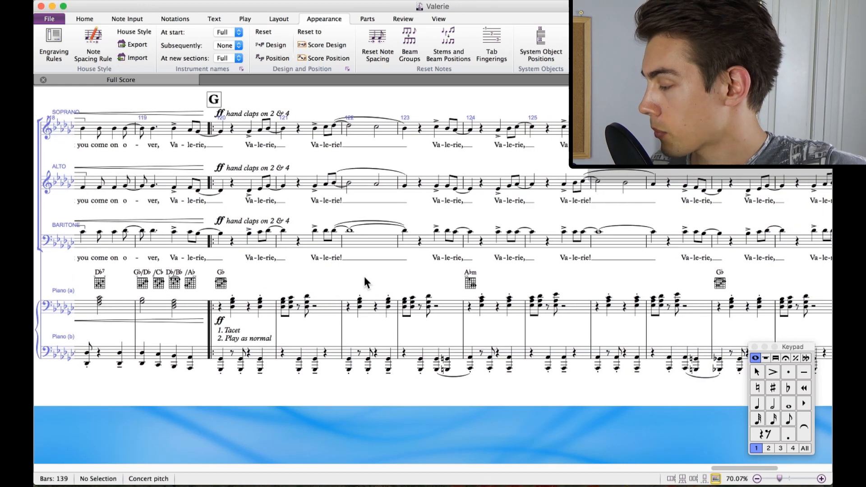
scroll(369, 276, "right", 5)
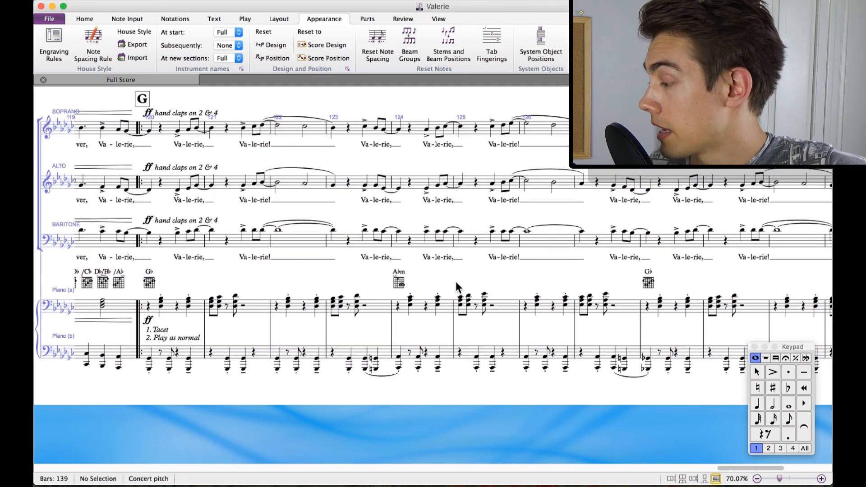
left_click_drag(456, 283, 282, 280)
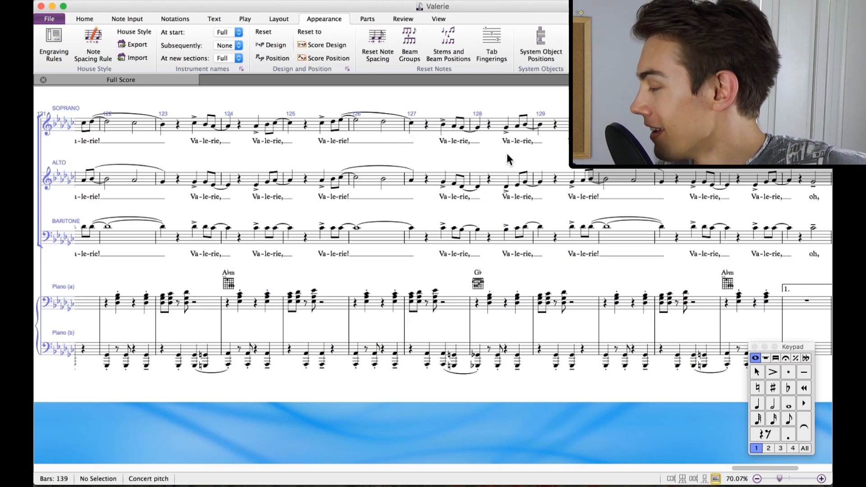
scroll(497, 210, "right", 5)
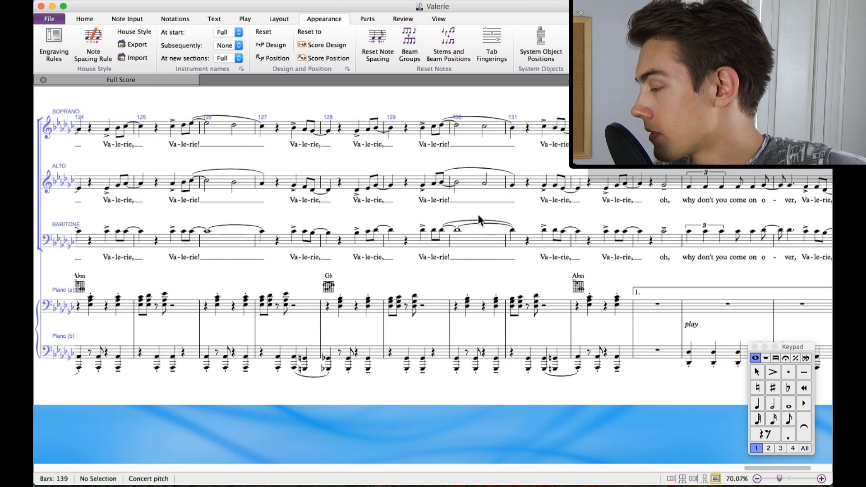
left_click_drag(498, 215, 479, 213)
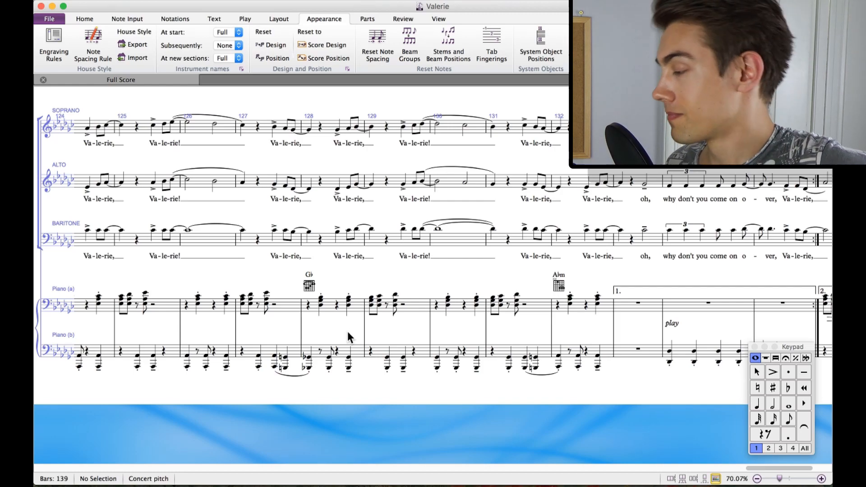
Review the first- and second-time endings and the molto rall. closing bars of all three voices and piano.
left_click_drag(347, 332, 170, 317)
left_click_drag(460, 260, 213, 299)
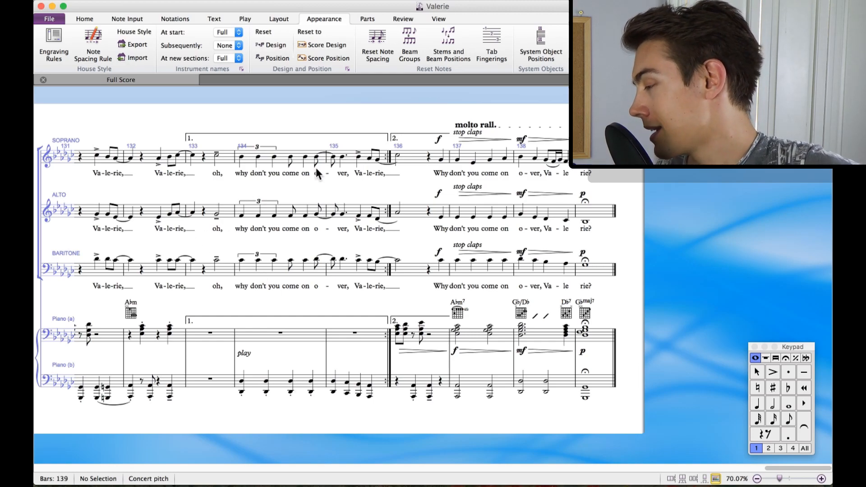
left_click_drag(415, 234, 180, 223)
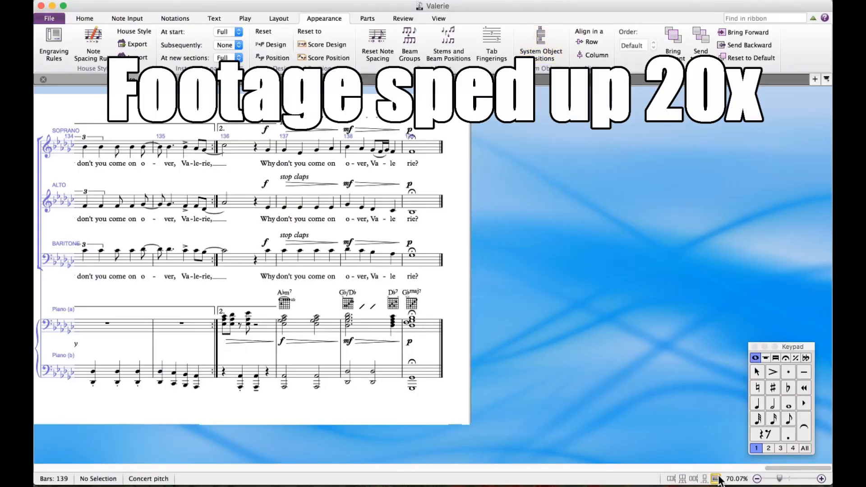
Switch the full score to page view and set a system break at the end of bar 103.
key("ctrl+a")
key("Escape")
key("Return")
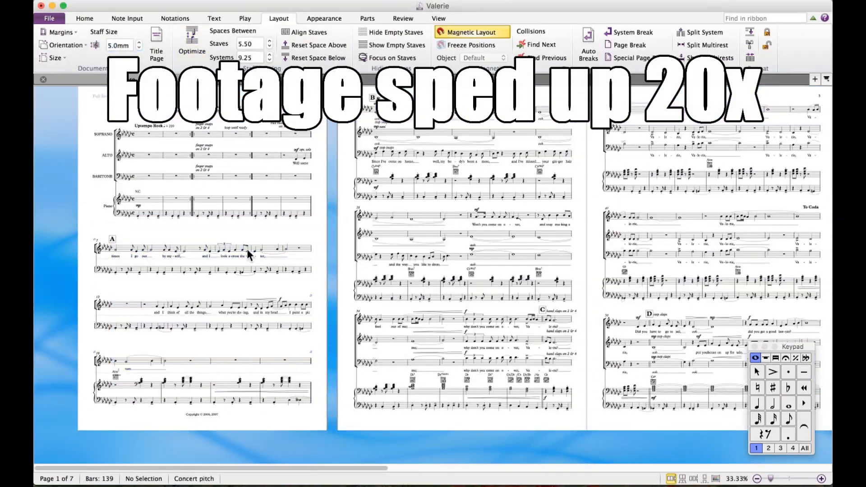
scroll(271, 282, "right", 3)
scroll(462, 348, "right", 5)
left_click(462, 348)
left_click(424, 327)
scroll(639, 241, "right", 8)
left_click(496, 272)
key("Return")
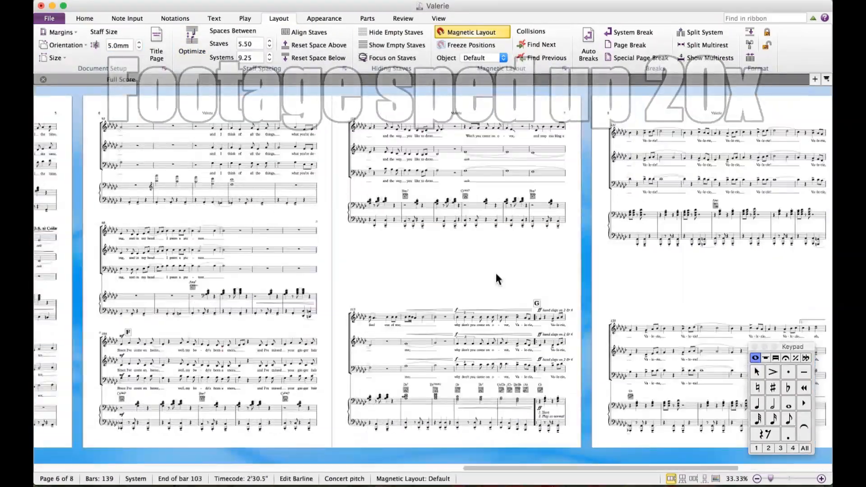
Optimize the staff spacing of the whole score.
key("super+a")
left_click(192, 45)
key("Escape")
Format bars 112 to 125 as page 7 and adjust the layout of bars 126 to 139 on the last page.
left_click(375, 117)
left_click(581, 411)
left_click(402, 112, "shift")
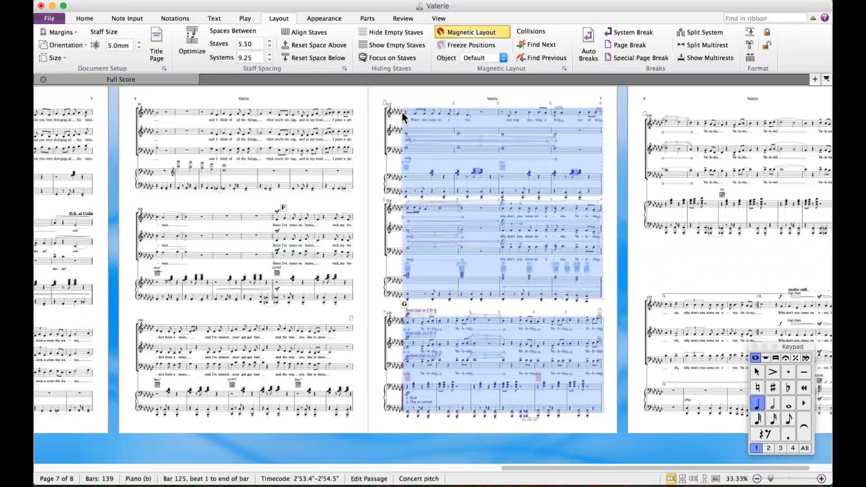
left_click(392, 309)
key("shift+p")
key("shift+p")
left_click(527, 412)
left_click(369, 113, "shift")
left_click(348, 315)
key("ctrl+shift+End")
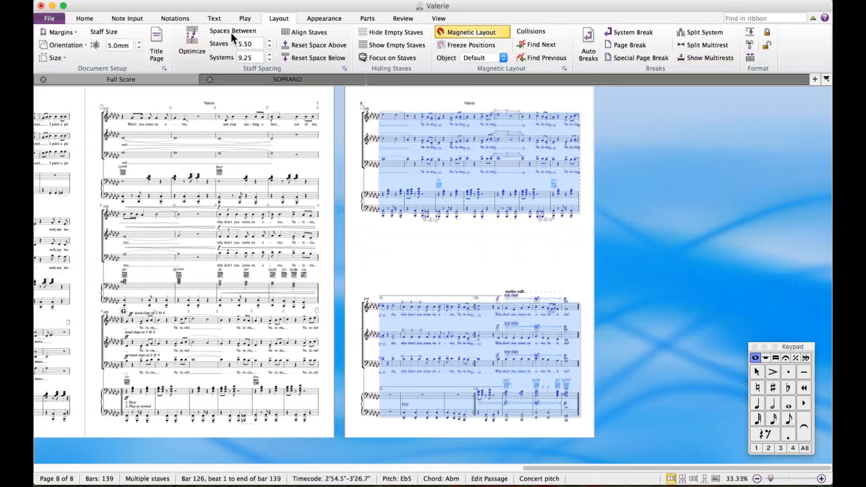
key("Escape")
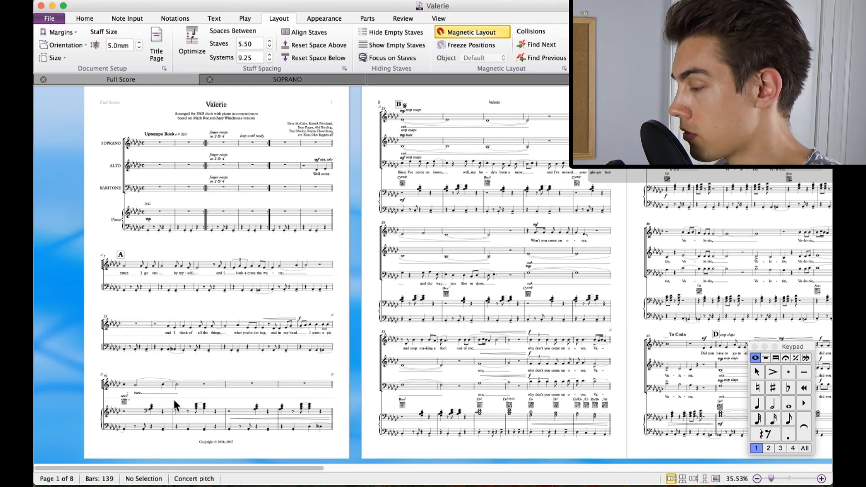
Inspect the default chord text and diagram display options in the Chord Symbols engraving rules.
left_click_drag(254, 372, 91, 371)
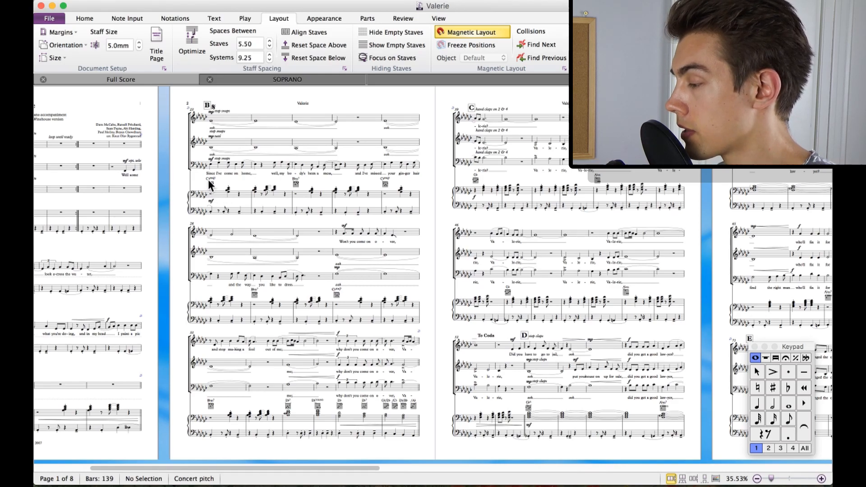
left_click(322, 20)
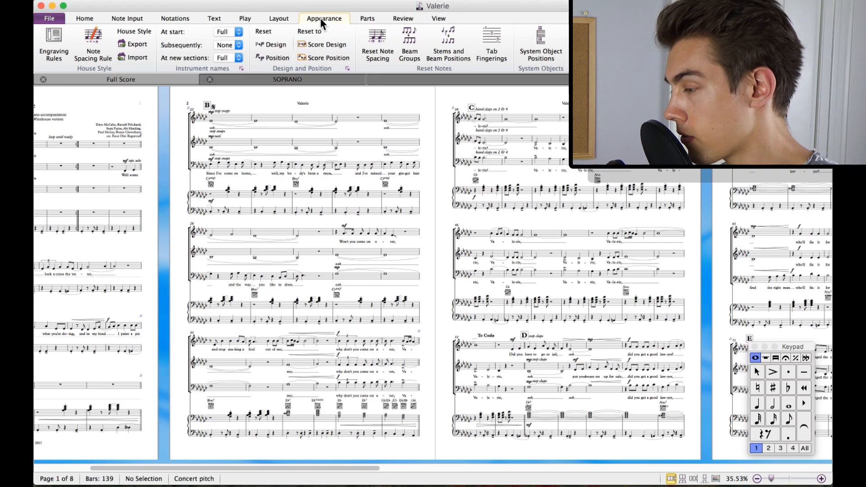
left_click(53, 43)
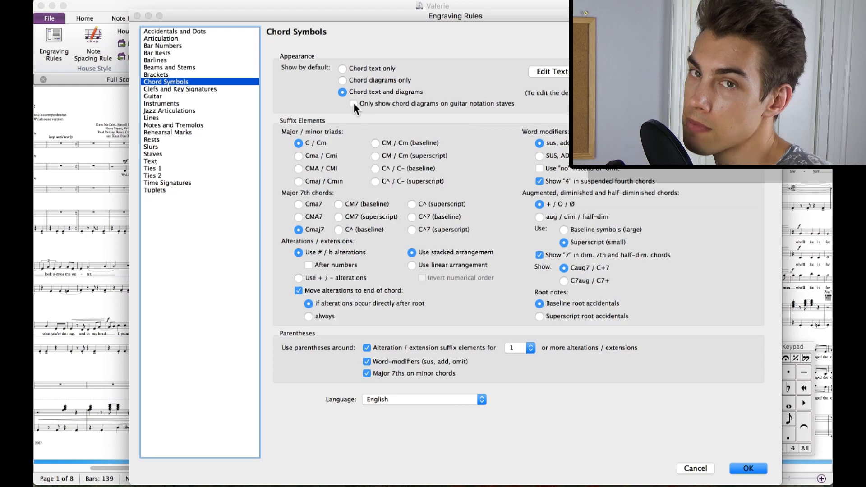
left_click(748, 469)
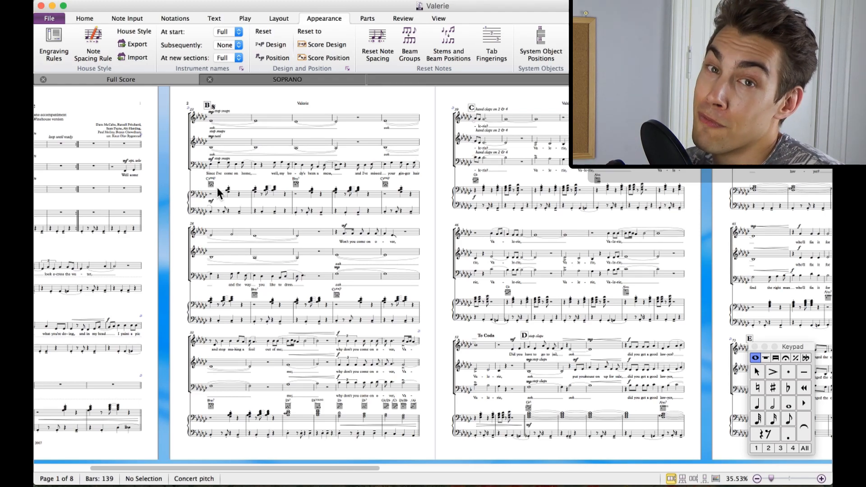
Look over the page layout of the full score from section B through to the final page.
left_click_drag(432, 273, 375, 268)
scroll(365, 215, "right", 10)
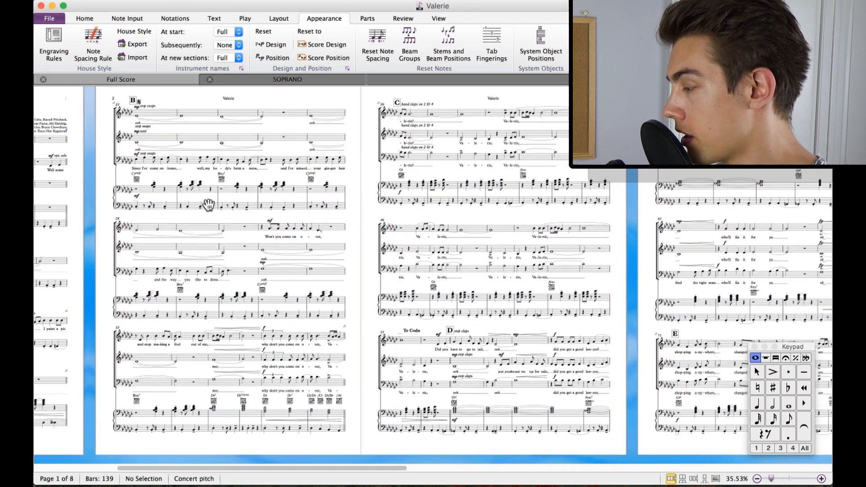
scroll(625, 211, "right", 10)
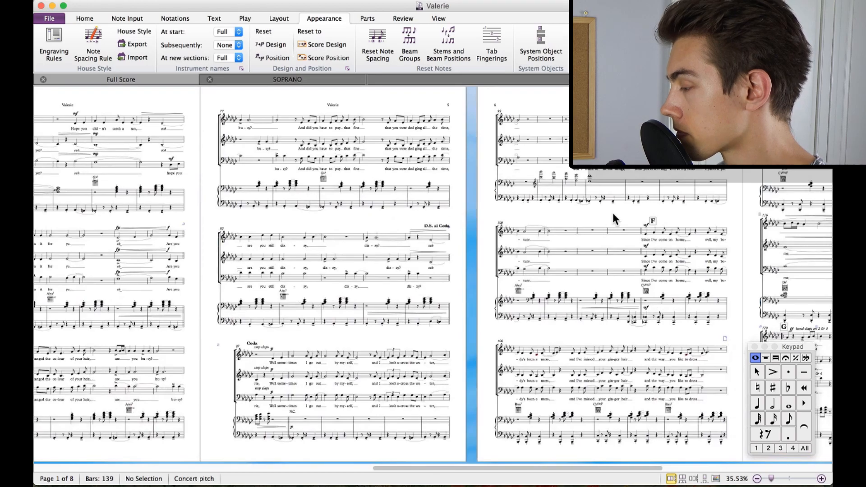
scroll(612, 210, "right", 10)
scroll(516, 223, "right", 10)
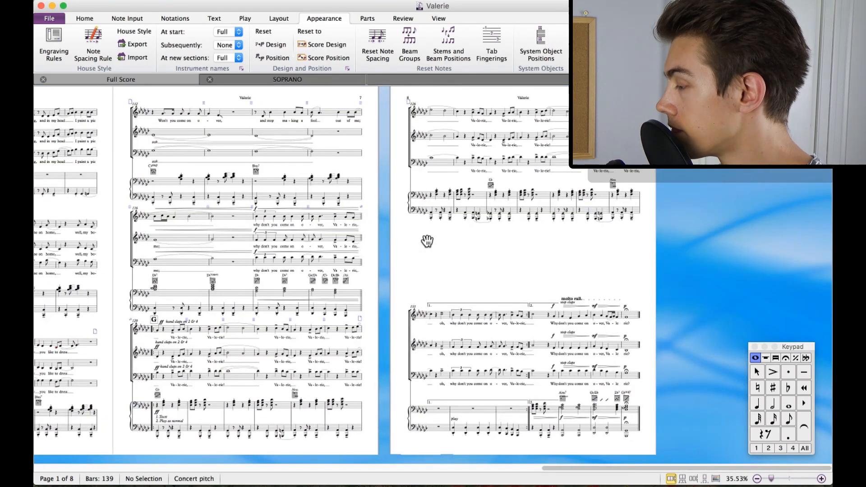
Examine the system layout and page turns around section F, the Coda and the D.S. al Coda, working back to rehearsal mark C.
scroll(425, 258, "left", 10)
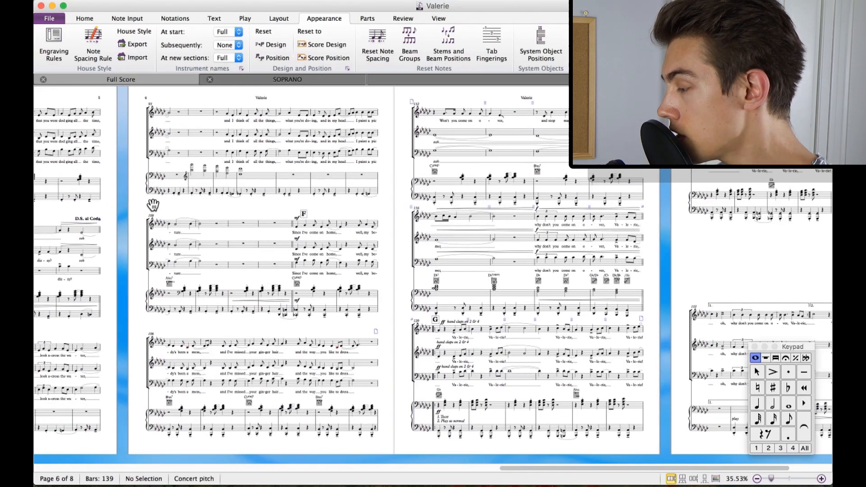
left_click_drag(153, 205, 146, 205)
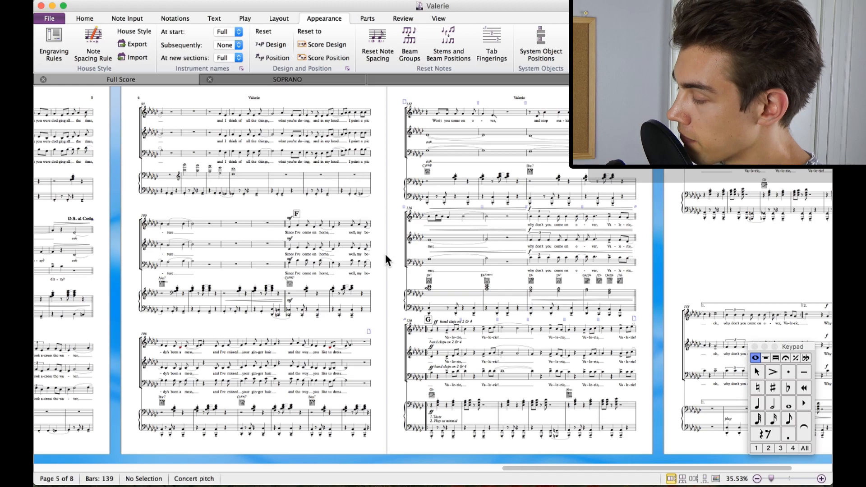
scroll(385, 253, "left", 5)
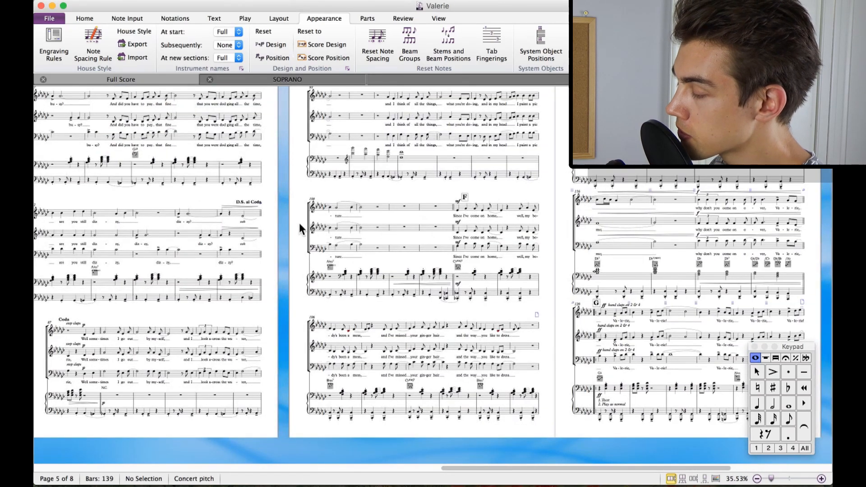
scroll(393, 192, "left", 1)
scroll(393, 192, "up", 1)
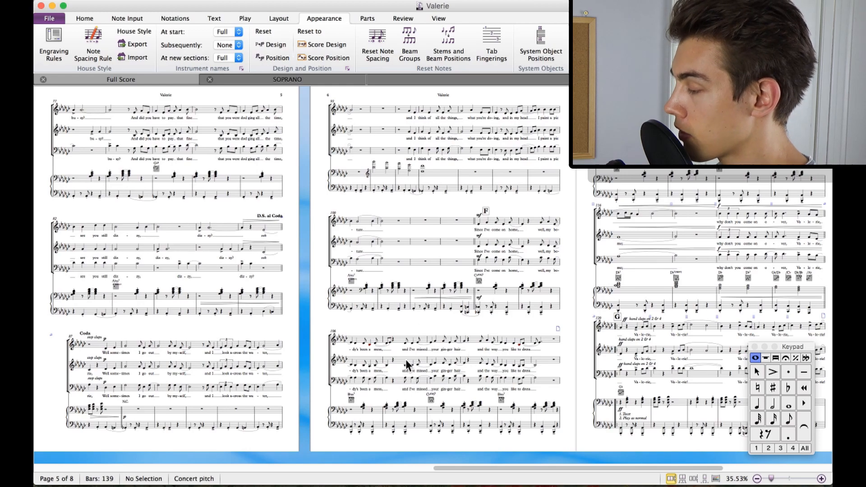
left_click_drag(457, 230, 328, 235)
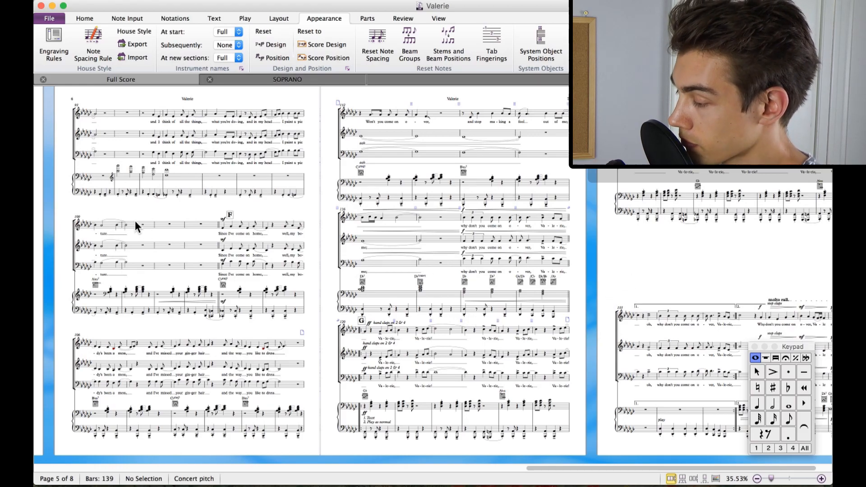
left_click_drag(134, 221, 453, 216)
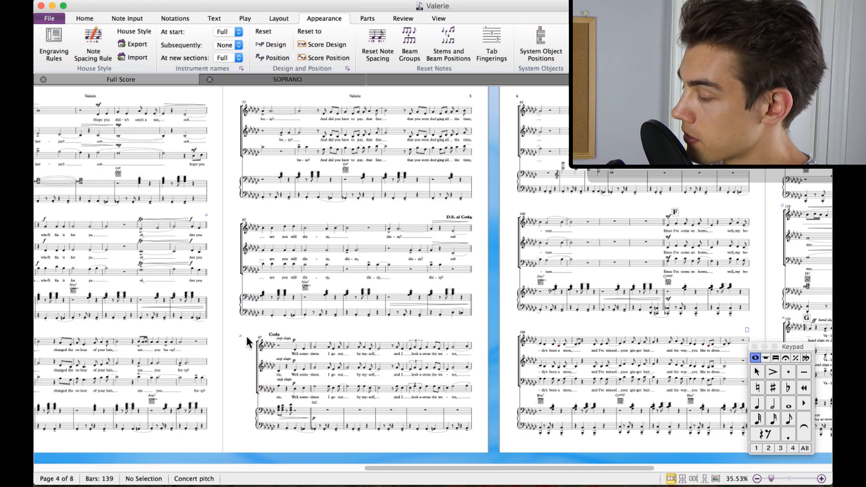
left_click_drag(246, 336, 685, 350)
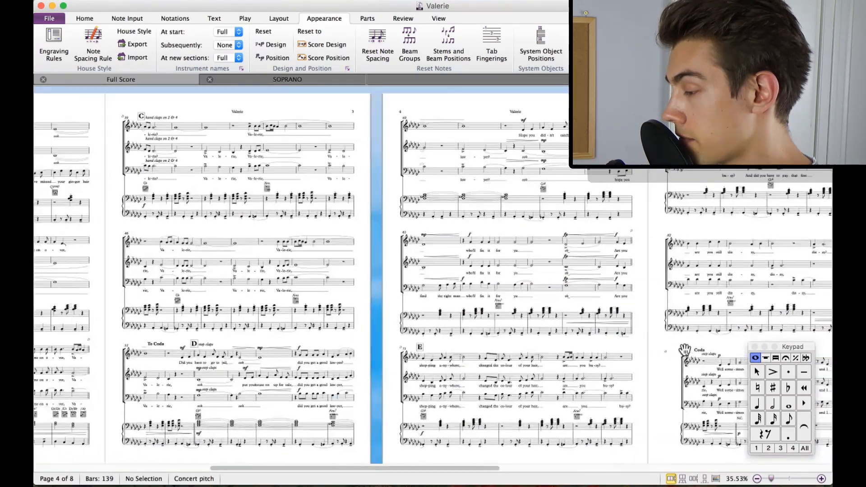